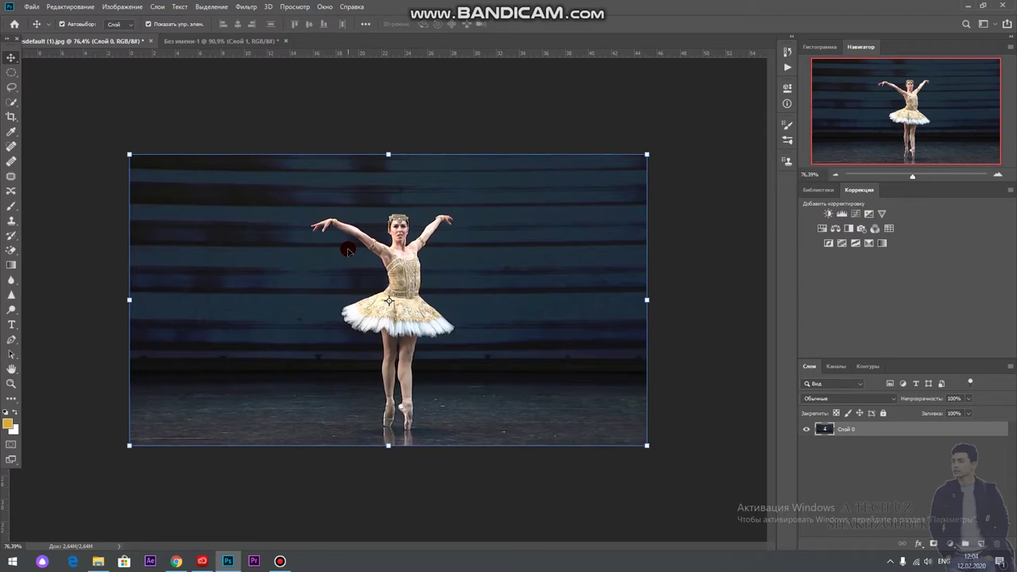
Zoom into the ballerina photo, open as the single layer 'Слой 0'
{"action": "scroll", "coordinate": [424, 154], "scroll_direction": "up", "scroll_amount": 1}
Zoom in on the dancer's left arm and start a Lasso selection at the wrist
{"action": "scroll", "coordinate": [424, 154], "scroll_direction": "up", "scroll_amount": 1}
{"action": "scroll", "coordinate": [424, 154], "scroll_direction": "up", "scroll_amount": 1}
{"action": "scroll", "coordinate": [424, 154], "scroll_direction": "up", "scroll_amount": 1}
{"action": "scroll", "coordinate": [136, 173], "scroll_direction": "down", "scroll_amount": 1}
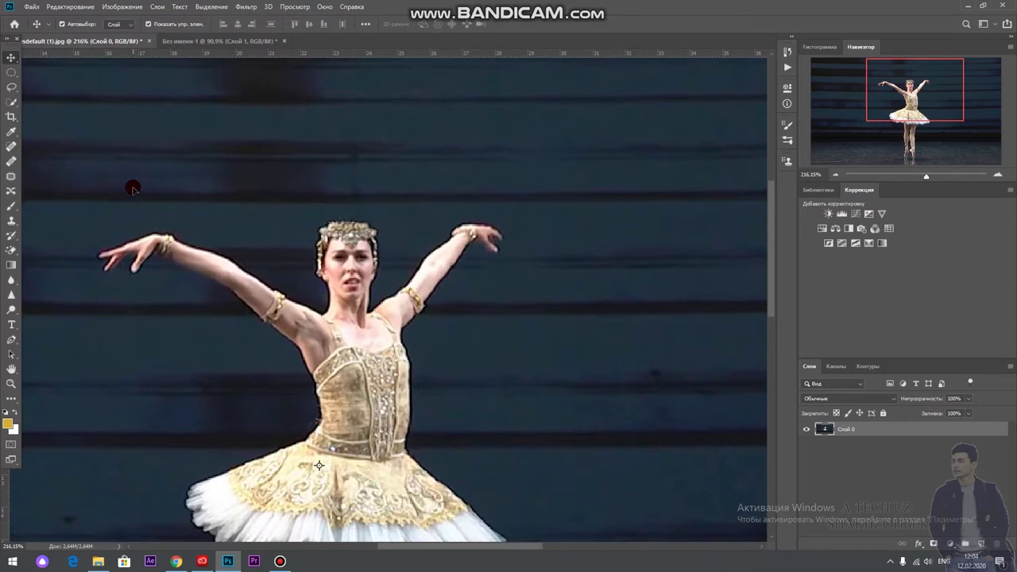
{"action": "scroll", "coordinate": [132, 188], "scroll_direction": "down", "scroll_amount": 1}
{"action": "scroll", "coordinate": [87, 224], "scroll_direction": "up", "scroll_amount": 5}
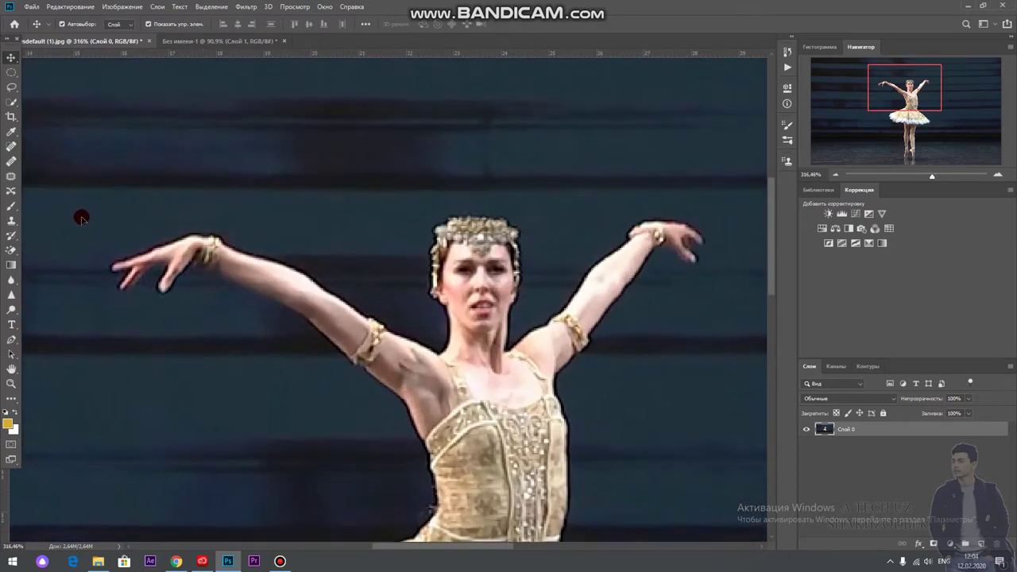
{"action": "scroll", "coordinate": [87, 224], "scroll_direction": "up", "scroll_amount": 1}
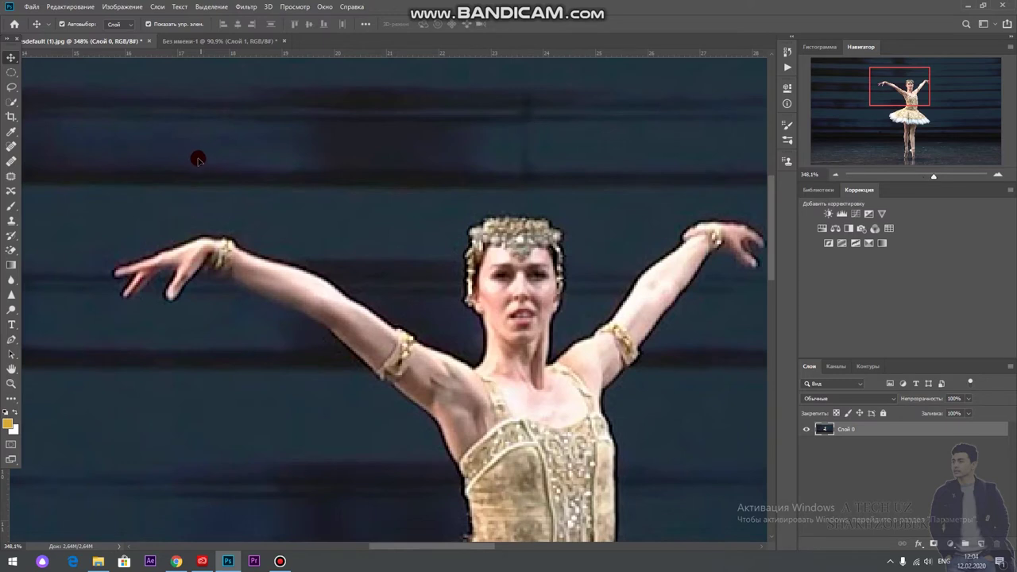
{"action": "left_click", "coordinate": [12, 88]}
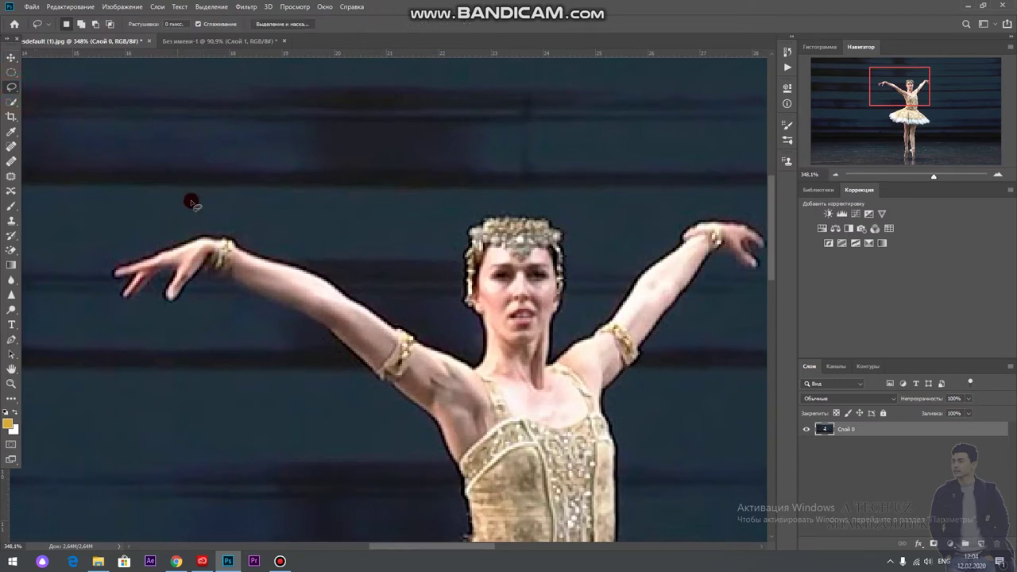
{"action": "left_click", "coordinate": [230, 242]}
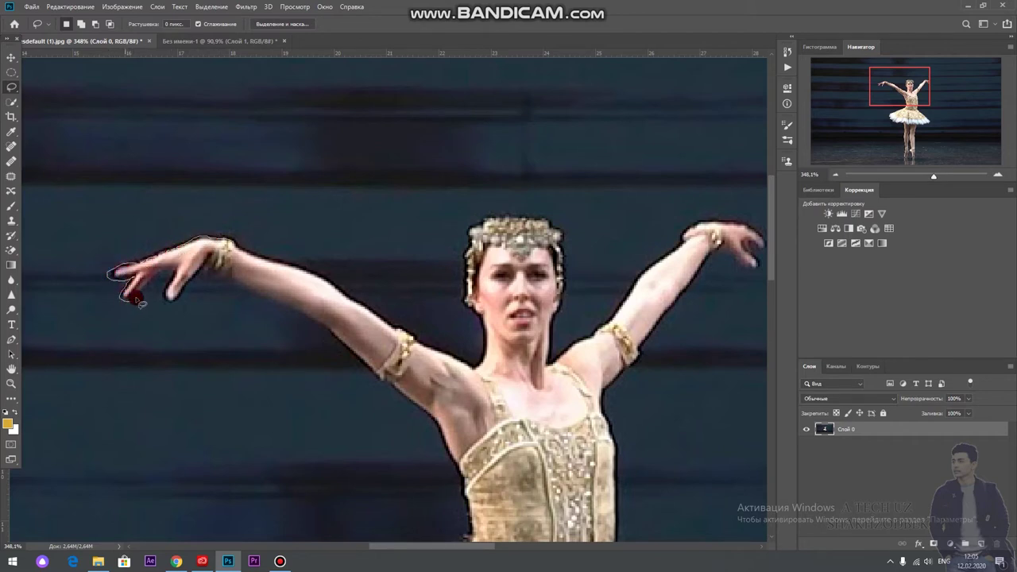
Close the lasso around the hand and copy it to a new layer, Слой 1
{"action": "mouse_move", "coordinate": [163, 297]}
{"action": "left_mouse_down"}
{"action": "mouse_move", "coordinate": [238, 250]}
{"action": "mouse_move", "coordinate": [223, 243]}
{"action": "left_mouse_up"}
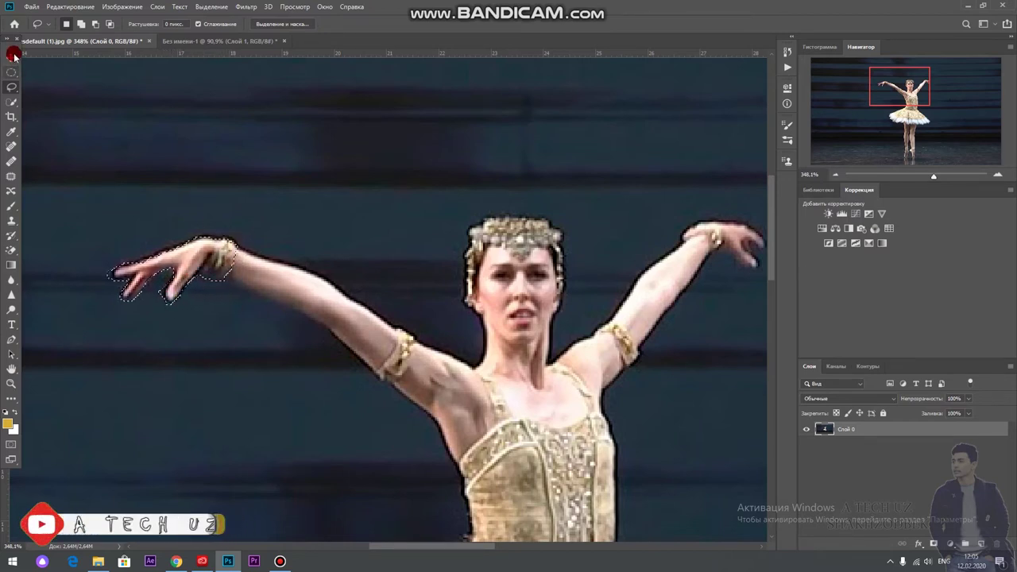
{"action": "right_click", "coordinate": [205, 255]}
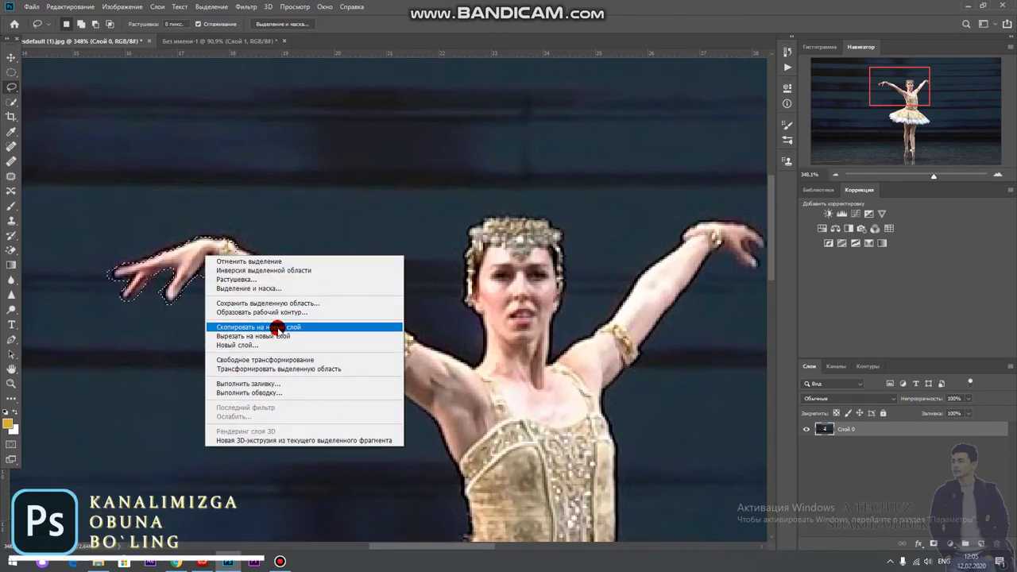
{"action": "left_click", "coordinate": [262, 328]}
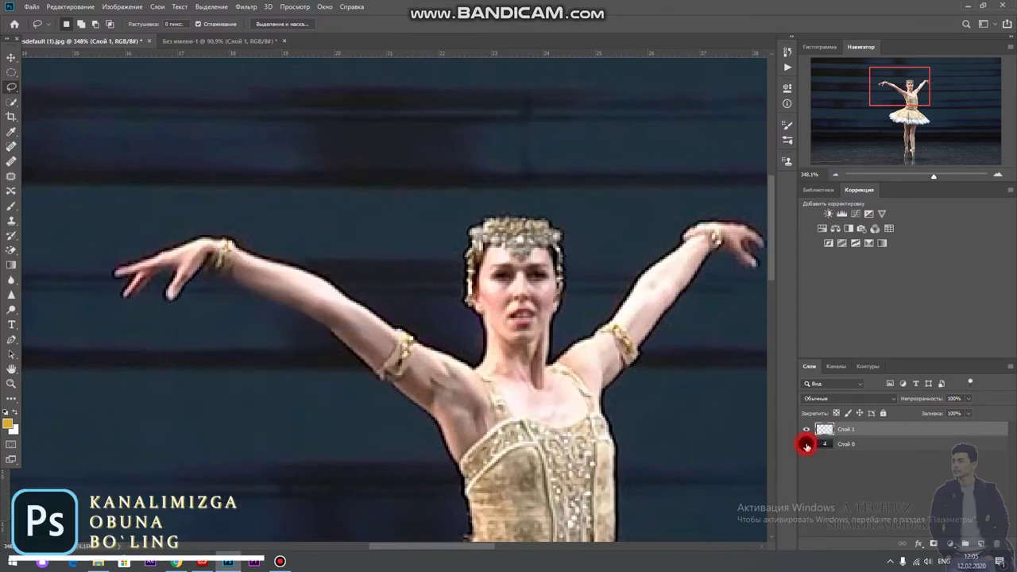
Hide and re-show Слой 0 to check the copied hand on its own
{"action": "left_click", "coordinate": [806, 445]}
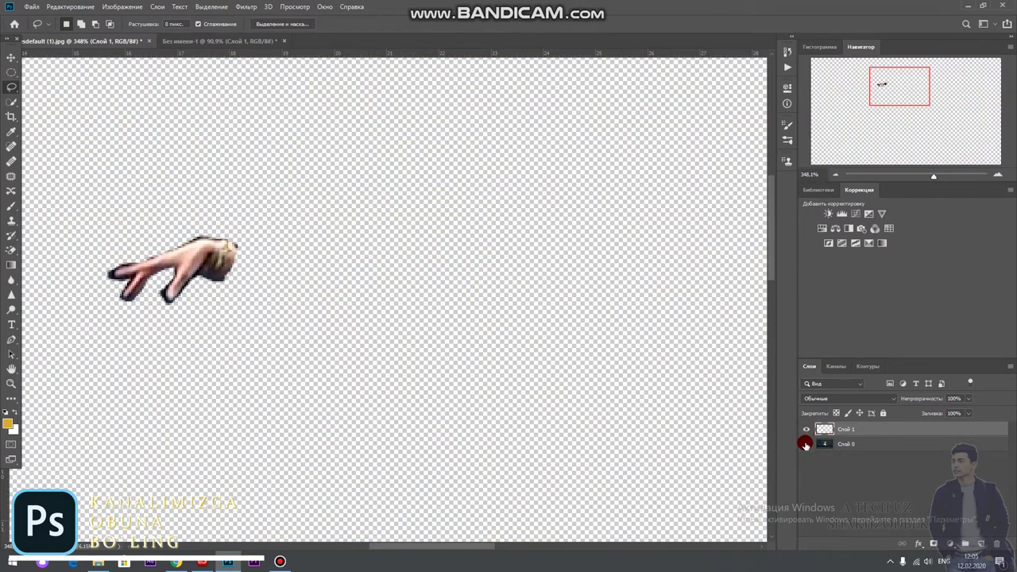
{"action": "left_click", "coordinate": [806, 444]}
{"action": "scroll", "coordinate": [272, 318], "scroll_direction": "down", "scroll_amount": 3}
{"action": "scroll", "coordinate": [254, 302], "scroll_direction": "down", "scroll_amount": 2}
{"action": "scroll", "coordinate": [238, 290], "scroll_direction": "up", "scroll_amount": 2}
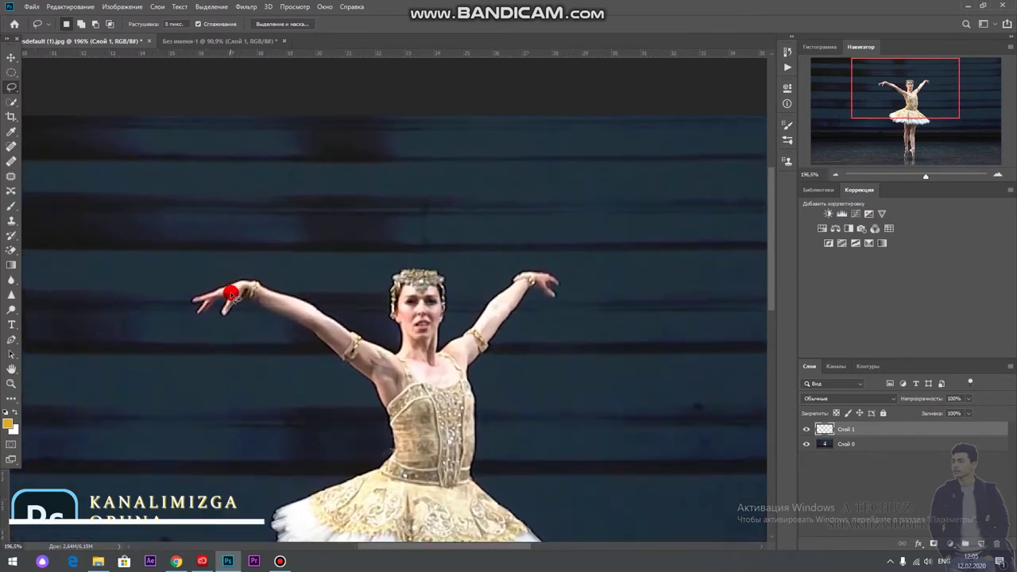
{"action": "scroll", "coordinate": [236, 294], "scroll_direction": "up", "scroll_amount": 2}
{"action": "scroll", "coordinate": [223, 273], "scroll_direction": "up", "scroll_amount": 2}
{"action": "left_click", "coordinate": [56, 6]}
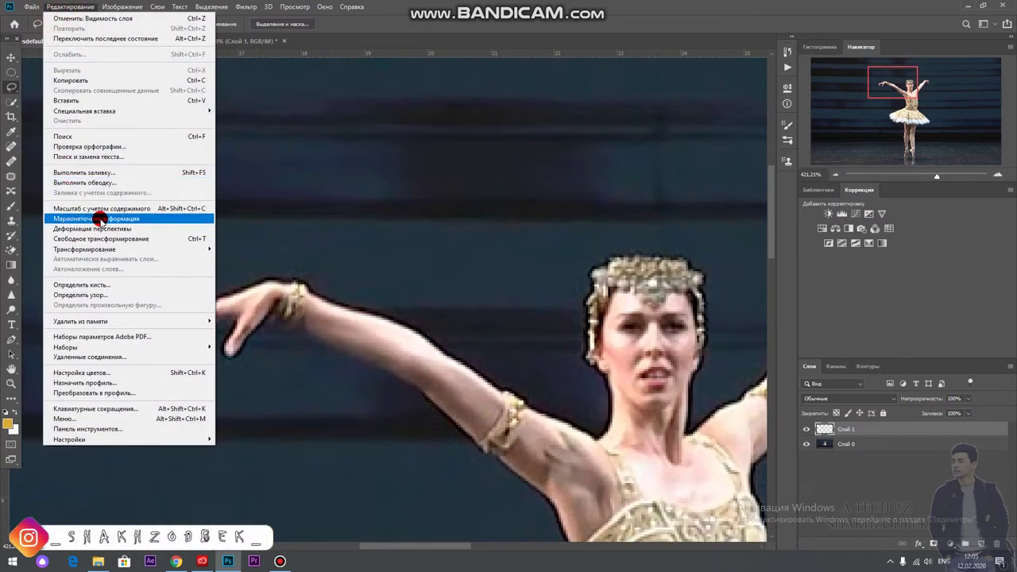
Start Puppet Warp on the copied hand with More Points density and Normal mode
{"action": "left_click", "coordinate": [135, 219]}
{"action": "scroll", "coordinate": [257, 295], "scroll_direction": "up", "scroll_amount": 2}
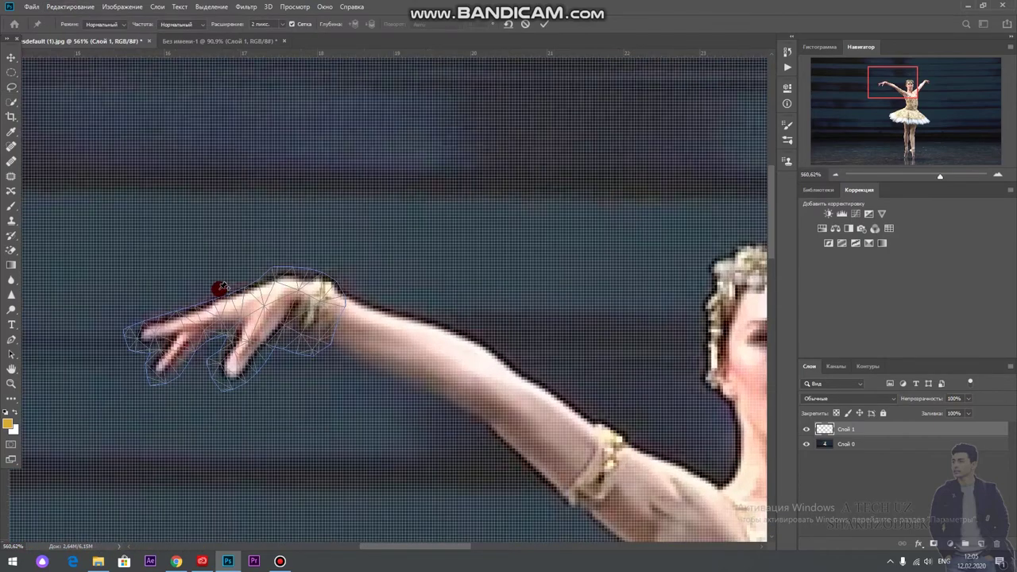
{"action": "scroll", "coordinate": [218, 288], "scroll_direction": "up", "scroll_amount": 2}
{"action": "scroll", "coordinate": [188, 315], "scroll_direction": "down", "scroll_amount": 2}
{"action": "scroll", "coordinate": [229, 257], "scroll_direction": "up", "scroll_amount": 3}
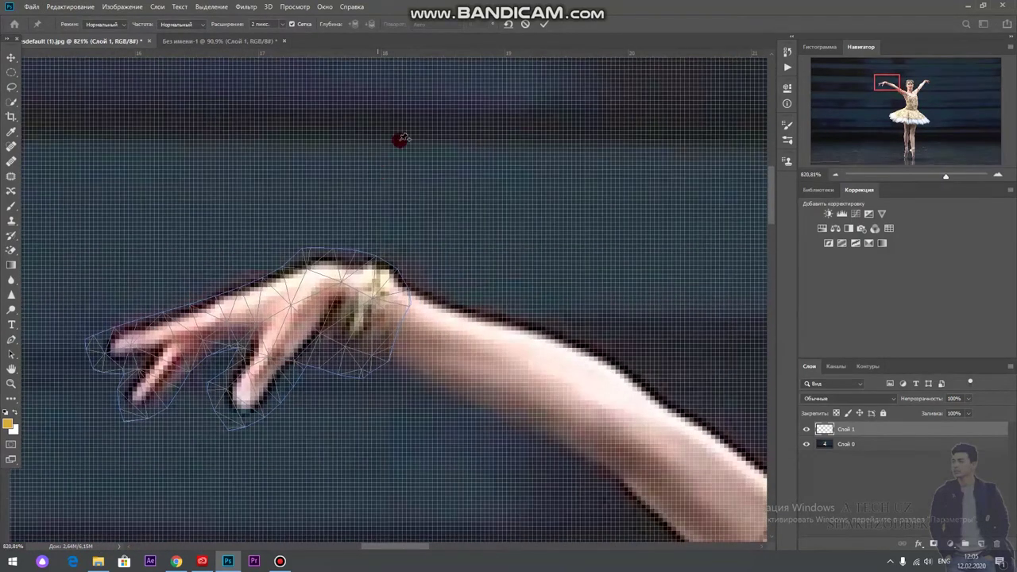
{"action": "left_click", "coordinate": [291, 25]}
{"action": "left_click", "coordinate": [291, 25]}
{"action": "left_click", "coordinate": [292, 24]}
{"action": "left_click", "coordinate": [291, 24]}
{"action": "left_click", "coordinate": [182, 28]}
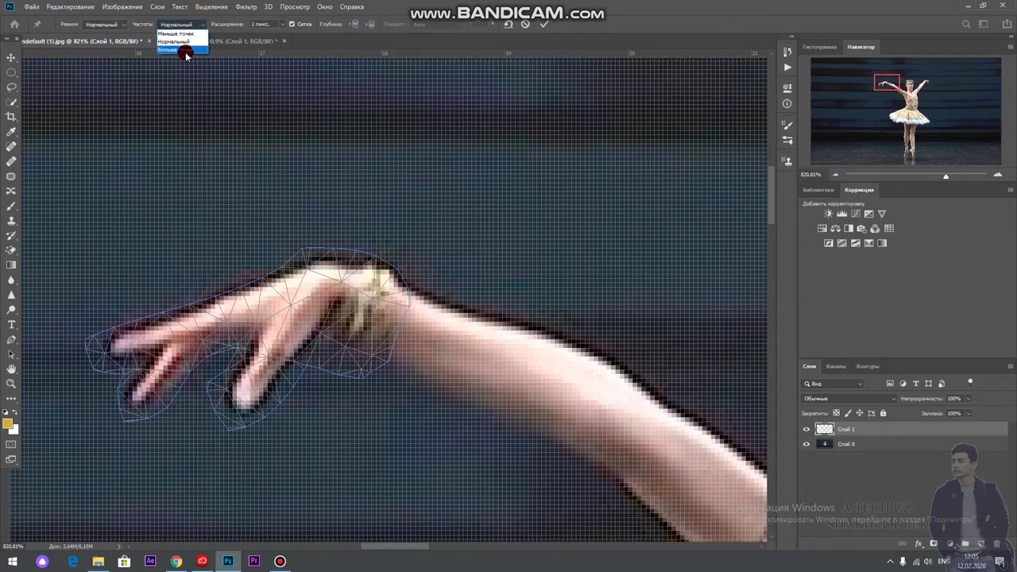
{"action": "left_click", "coordinate": [184, 50]}
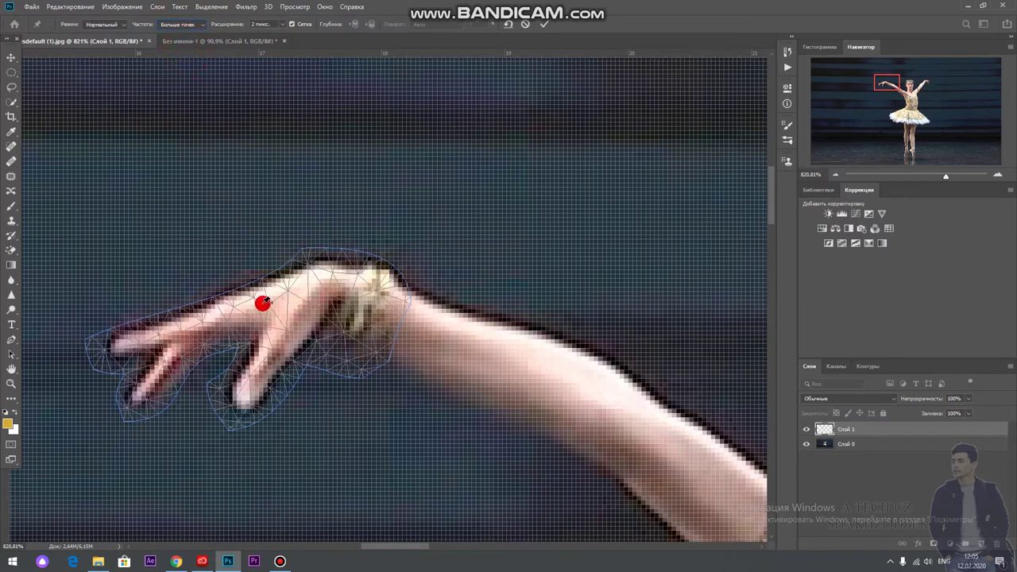
{"action": "left_click", "coordinate": [189, 24]}
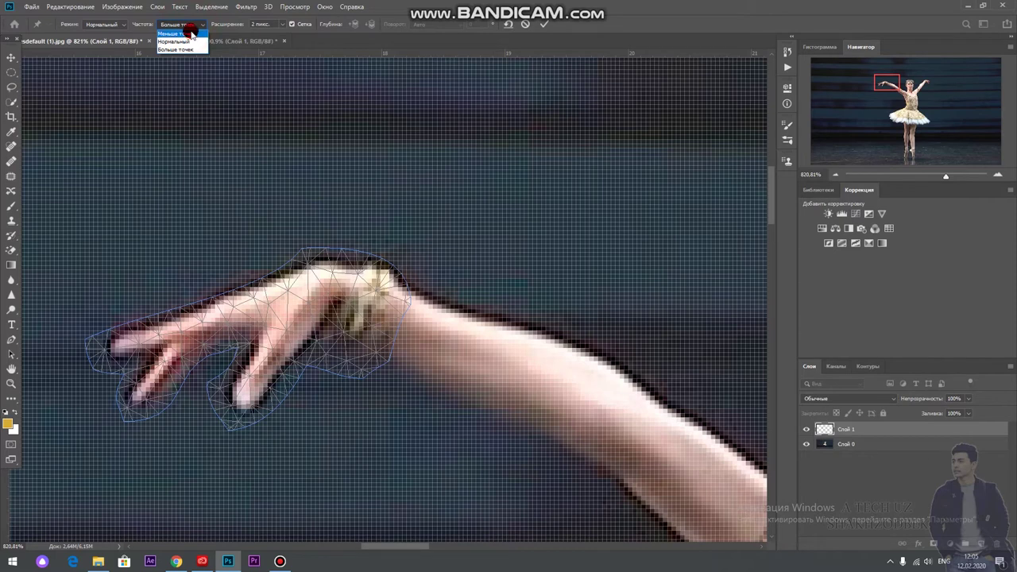
{"action": "left_click", "coordinate": [190, 33]}
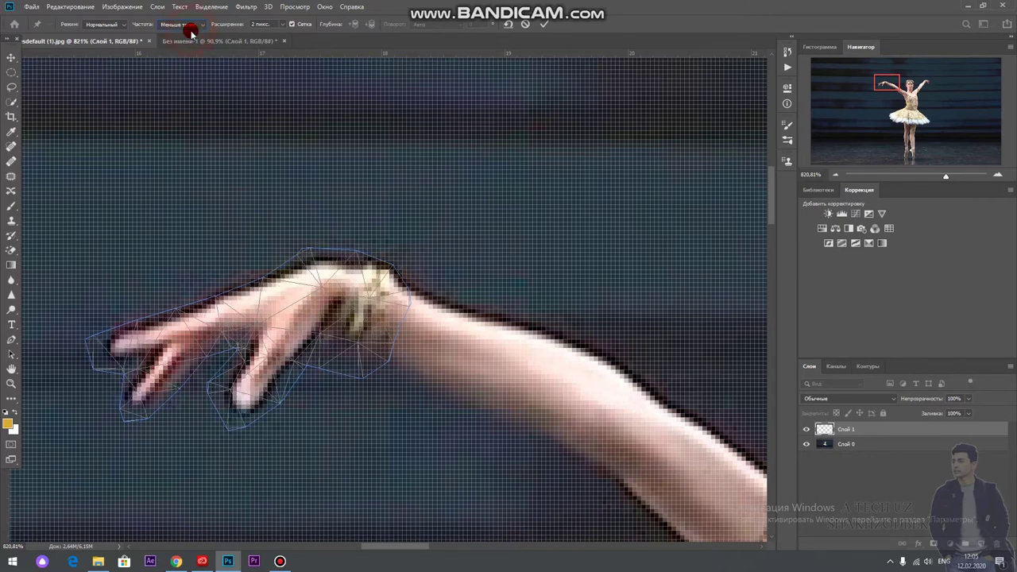
{"action": "left_click", "coordinate": [191, 24]}
{"action": "left_click", "coordinate": [184, 50]}
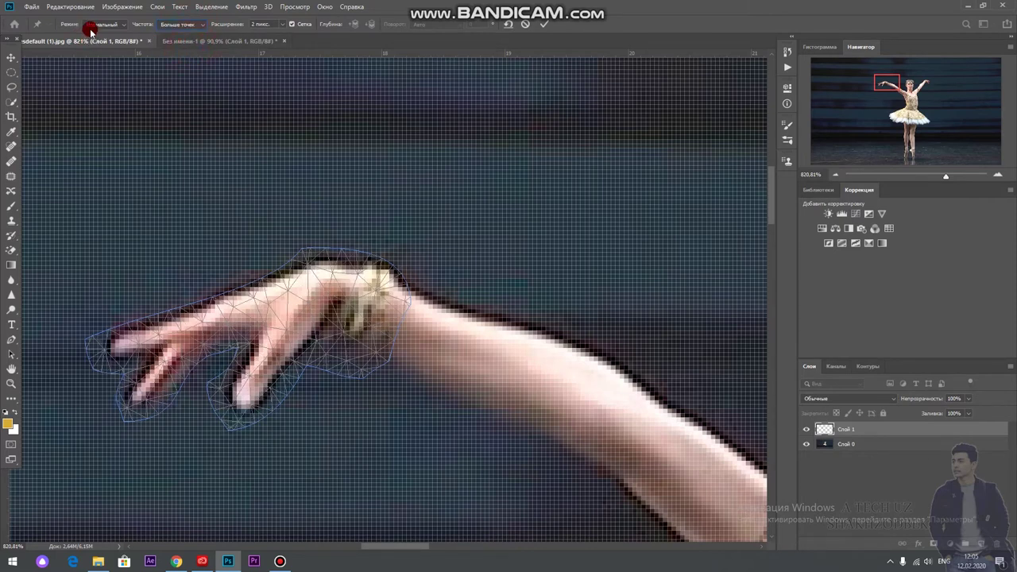
{"action": "left_click", "coordinate": [97, 43]}
Pin the wrist, bend the upper fingers upward, pin the lower finger, and commit the warp
{"action": "left_click", "coordinate": [408, 299]}
{"action": "left_click", "coordinate": [384, 359]}
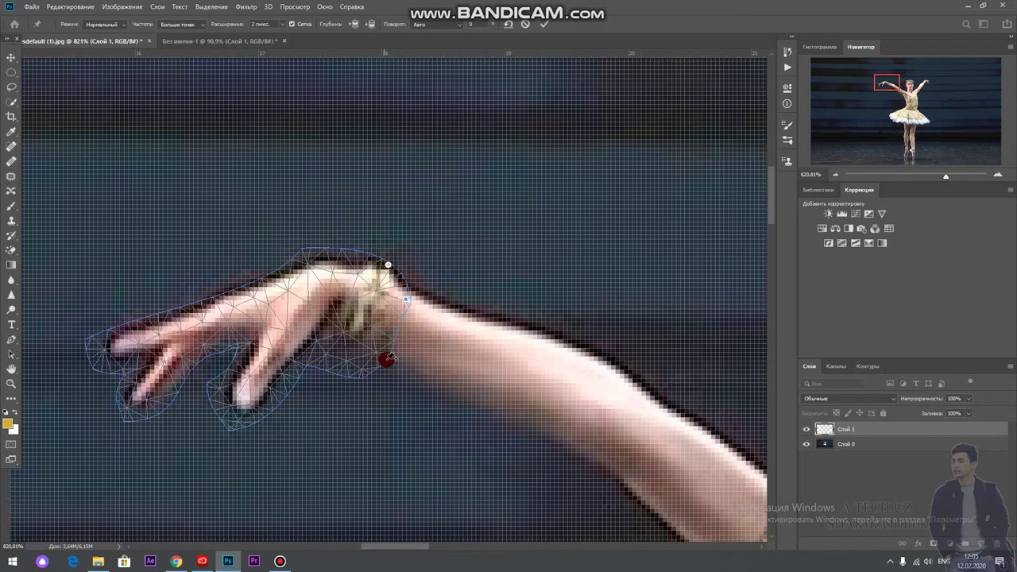
{"action": "left_click_drag", "start_coordinate": [141, 336], "coordinate": [273, 100]}
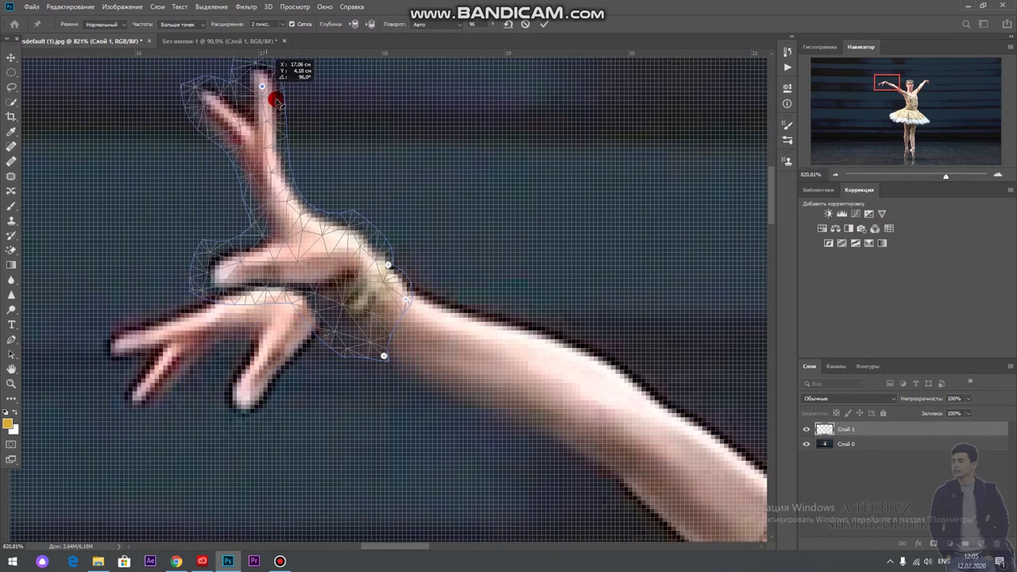
{"action": "left_click_drag", "start_coordinate": [273, 100], "coordinate": [292, 95]}
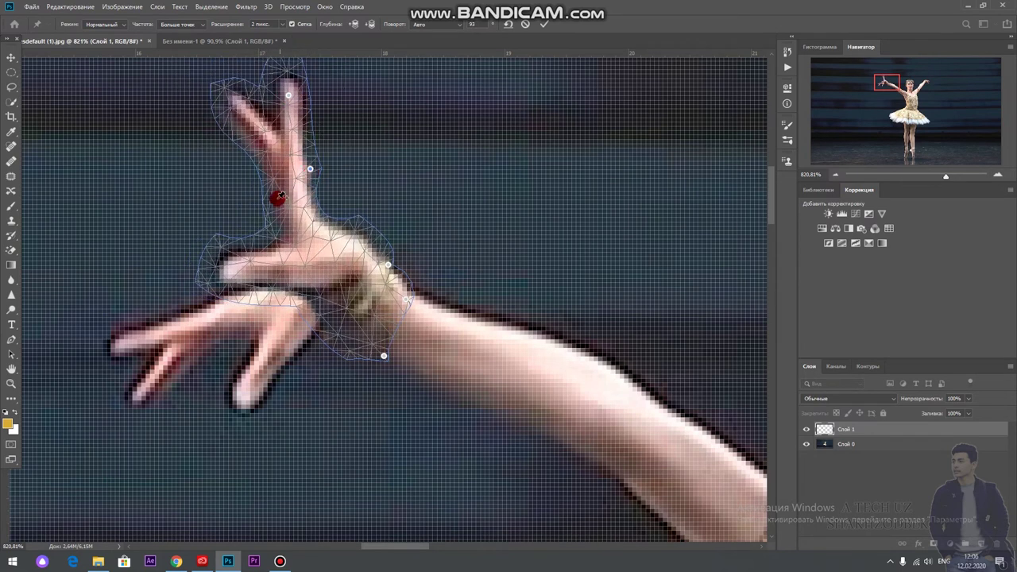
{"action": "left_click_drag", "start_coordinate": [316, 164], "coordinate": [267, 198]}
{"action": "left_click_drag", "start_coordinate": [227, 250], "coordinate": [210, 251]}
{"action": "left_click", "coordinate": [543, 25]}
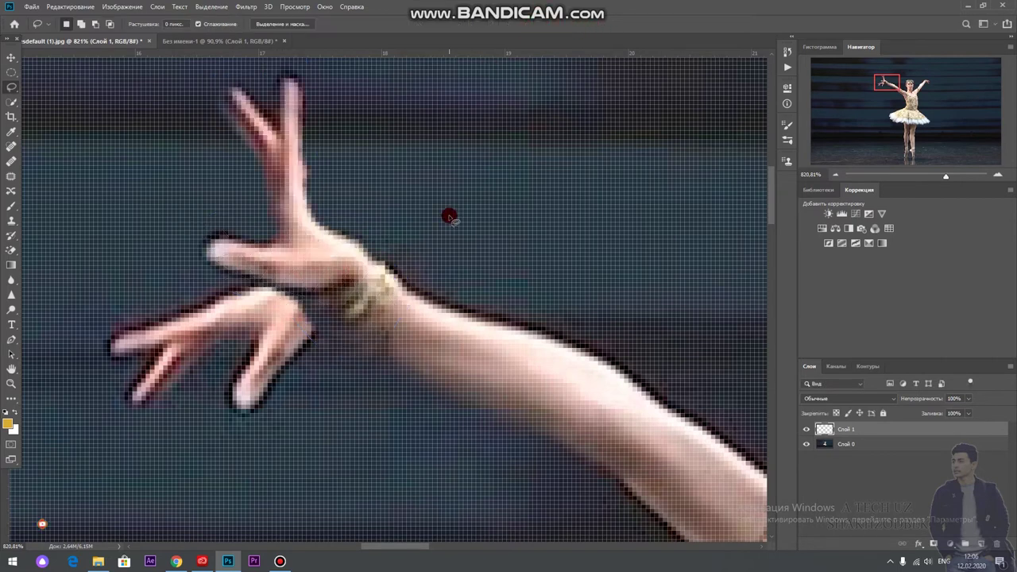
Select Слой 0 and hide Слой 1 to expose the original hand
{"action": "scroll", "coordinate": [449, 217], "scroll_direction": "down", "scroll_amount": 1}
{"action": "scroll", "coordinate": [453, 214], "scroll_direction": "down", "scroll_amount": 2}
{"action": "scroll", "coordinate": [454, 222], "scroll_direction": "down", "scroll_amount": 2}
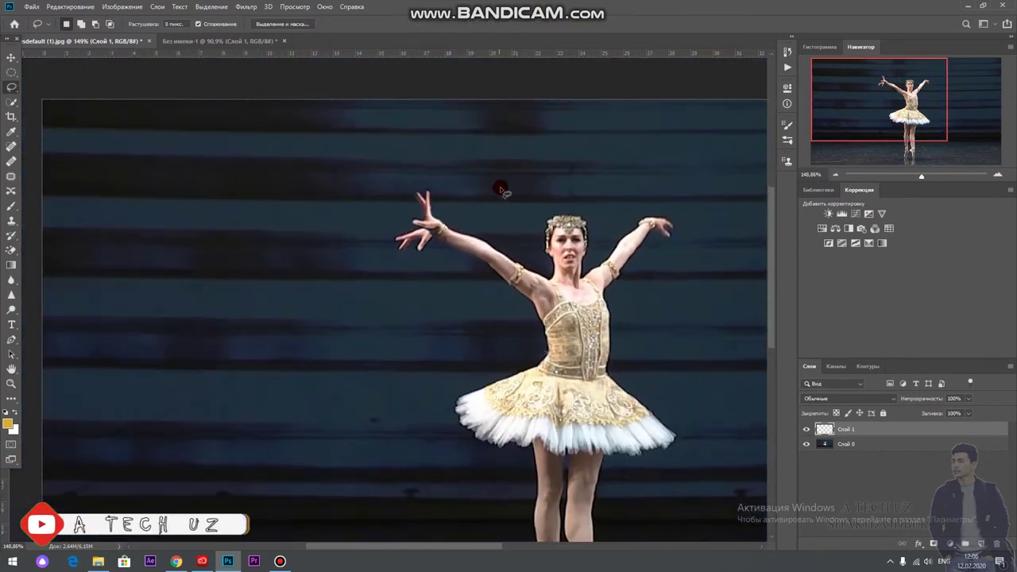
{"action": "scroll", "coordinate": [477, 181], "scroll_direction": "up", "scroll_amount": 2}
{"action": "scroll", "coordinate": [442, 238], "scroll_direction": "up", "scroll_amount": 1}
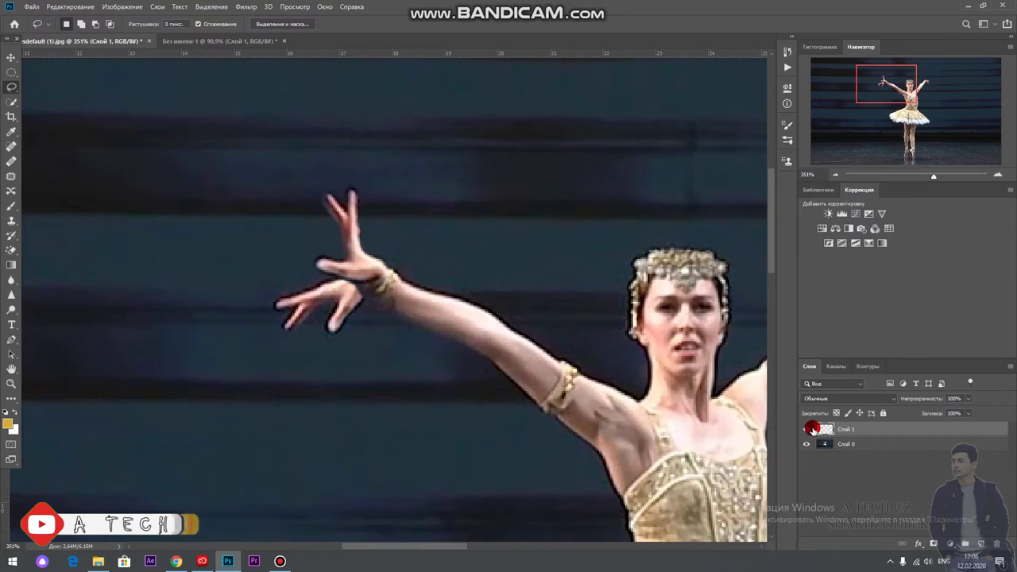
{"action": "left_click", "coordinate": [826, 442]}
{"action": "left_click", "coordinate": [806, 429]}
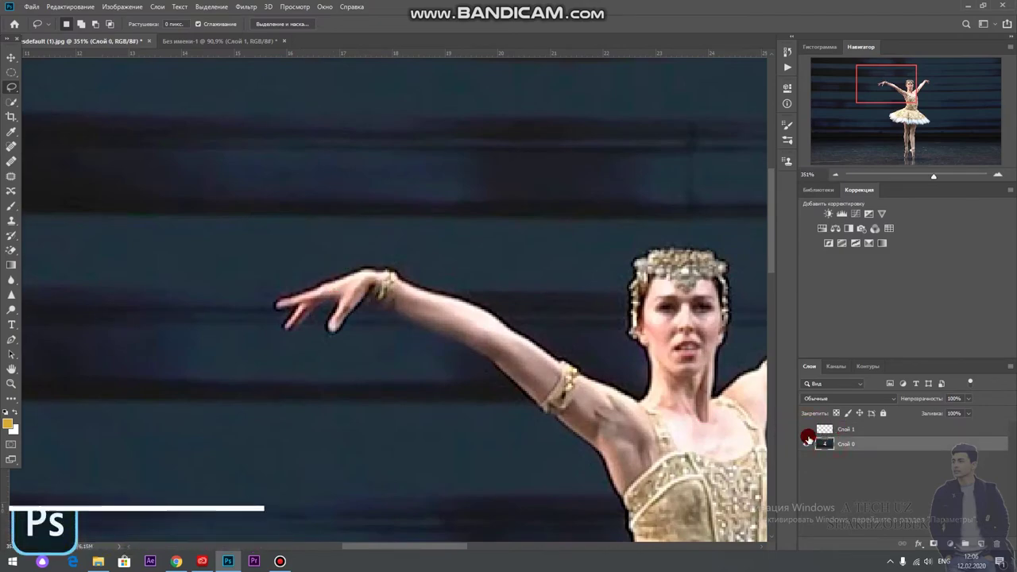
Move a lassoed background patch over the original hand, then deselect with Ctrl+D
{"action": "scroll", "coordinate": [373, 254], "scroll_direction": "up", "scroll_amount": 2}
{"action": "scroll", "coordinate": [372, 254], "scroll_direction": "down", "scroll_amount": 2}
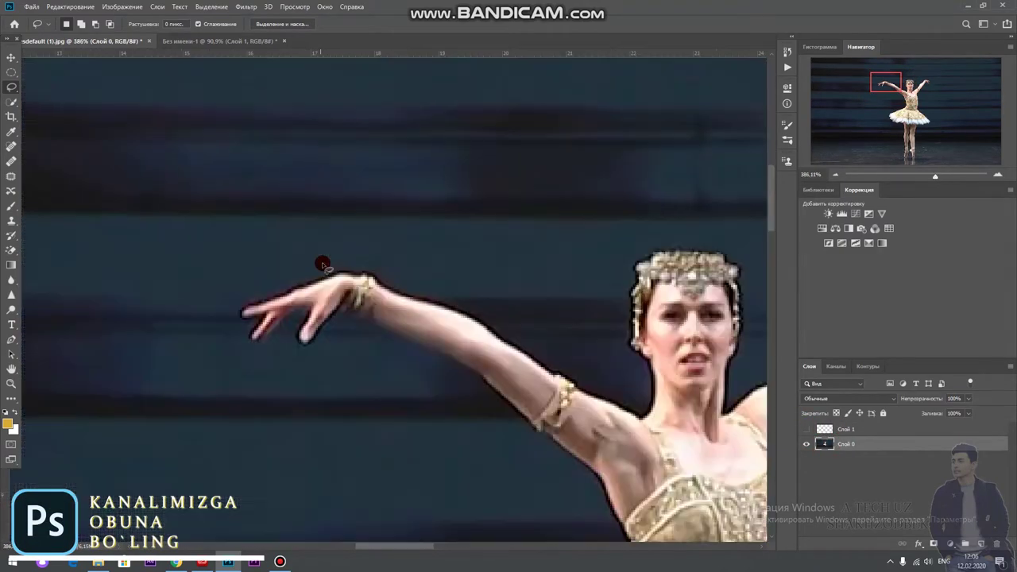
{"action": "scroll", "coordinate": [320, 261], "scroll_direction": "down", "scroll_amount": 1}
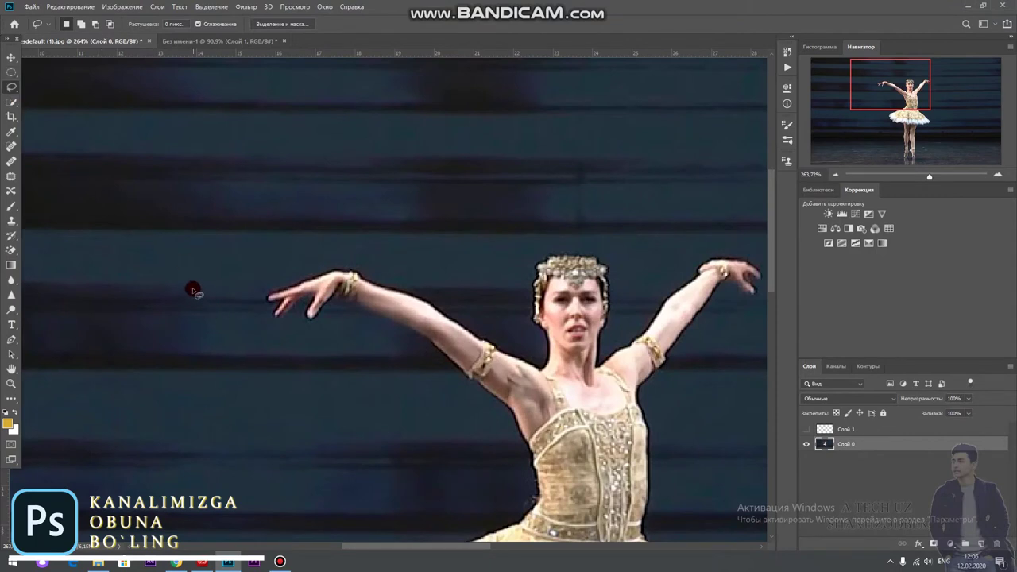
{"action": "left_click_drag", "start_coordinate": [183, 301], "coordinate": [262, 311]}
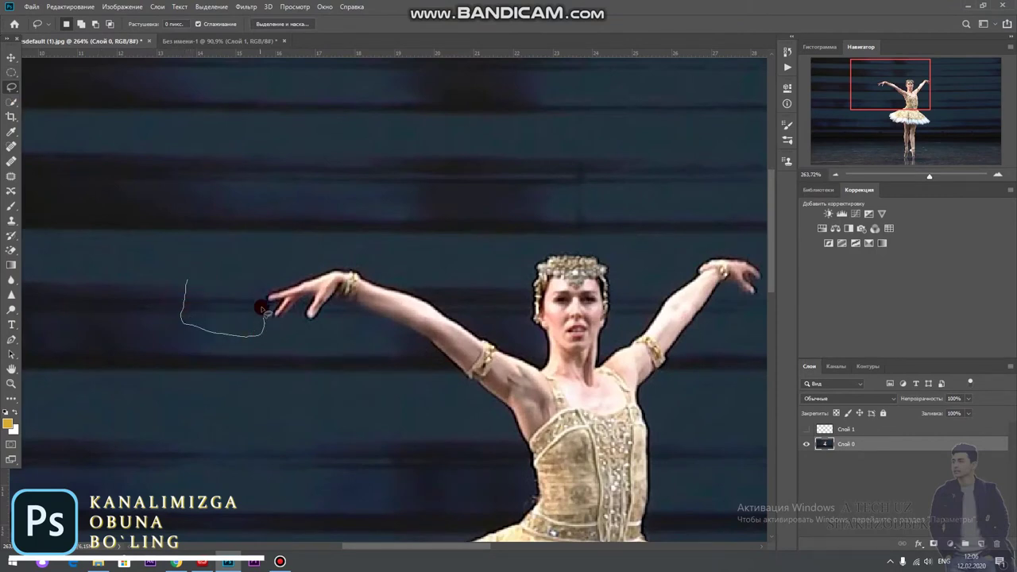
{"action": "mouse_move", "coordinate": [258, 275]}
{"action": "left_mouse_down"}
{"action": "mouse_move", "coordinate": [189, 280]}
{"action": "mouse_move", "coordinate": [227, 286]}
{"action": "left_mouse_up"}
{"action": "left_click", "coordinate": [11, 57]}
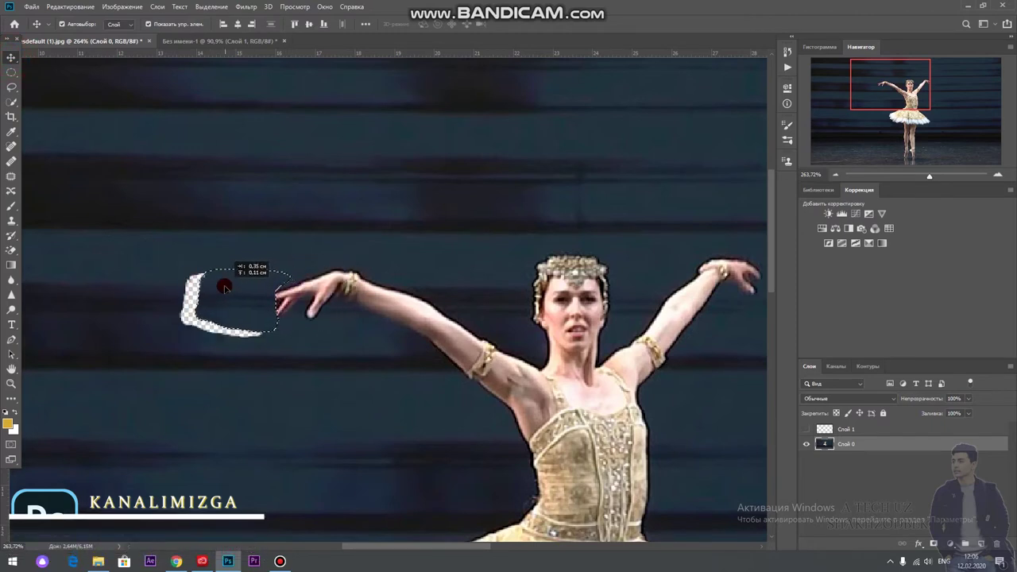
{"action": "key", "text": "ctrl+z"}
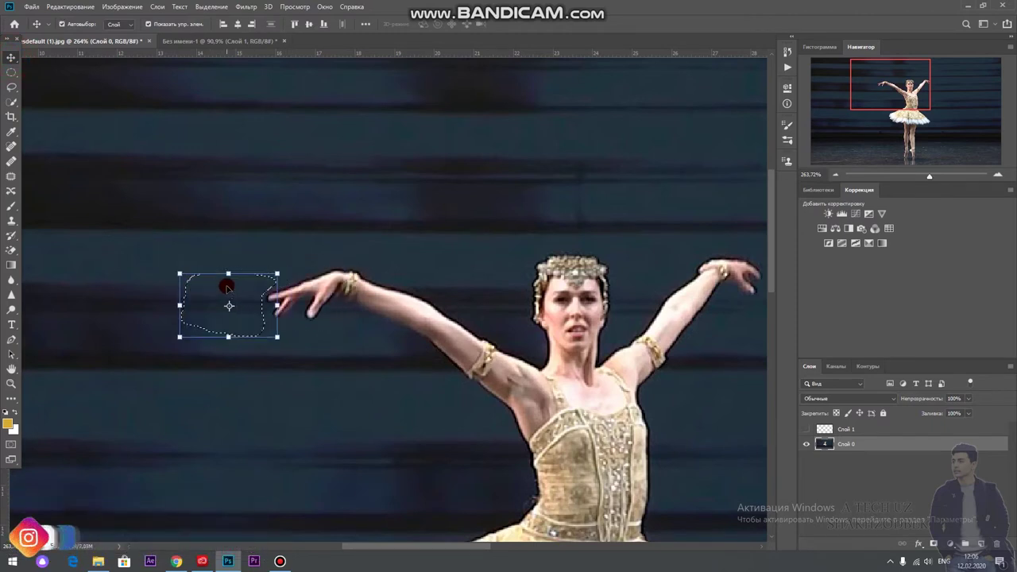
{"action": "left_click_drag", "start_coordinate": [227, 287], "coordinate": [307, 273]}
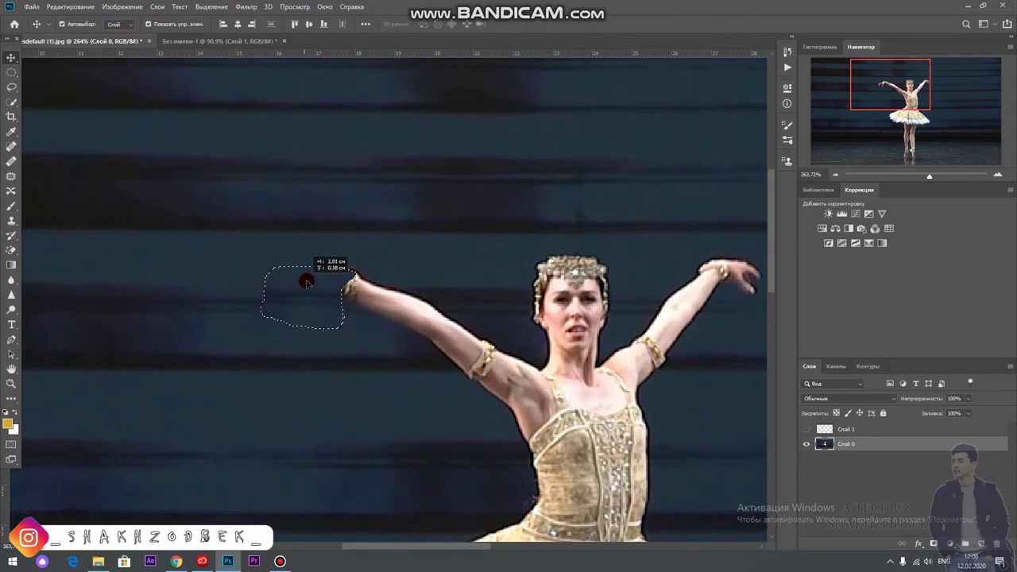
{"action": "left_click_drag", "start_coordinate": [308, 273], "coordinate": [303, 275]}
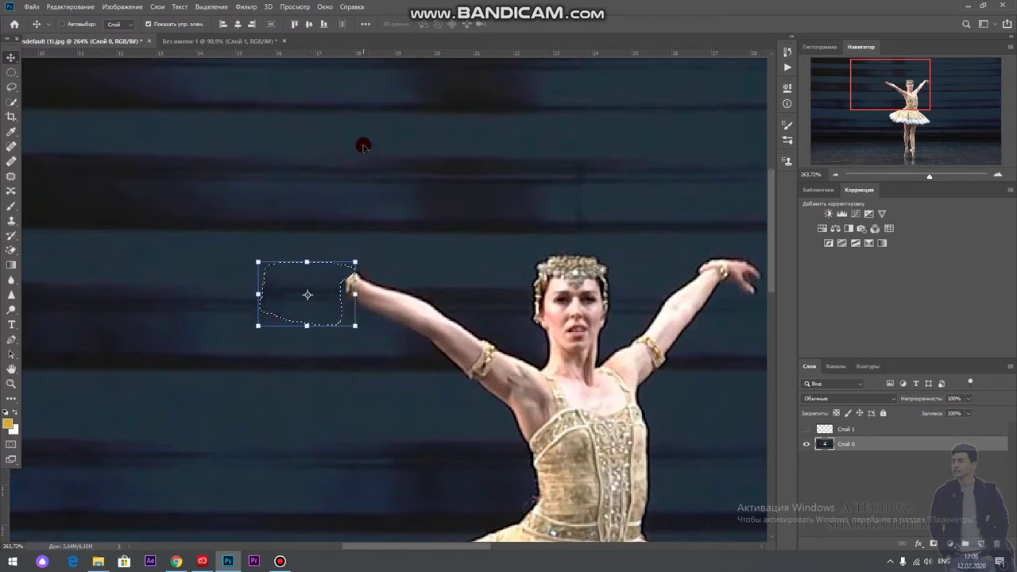
{"action": "key", "text": "ctrl+d"}
Spot-heal four dark streaks on the backdrop and make Слой 1 visible again
{"action": "left_click", "coordinate": [11, 147]}
{"action": "left_click", "coordinate": [264, 279]}
{"action": "left_click", "coordinate": [271, 320]}
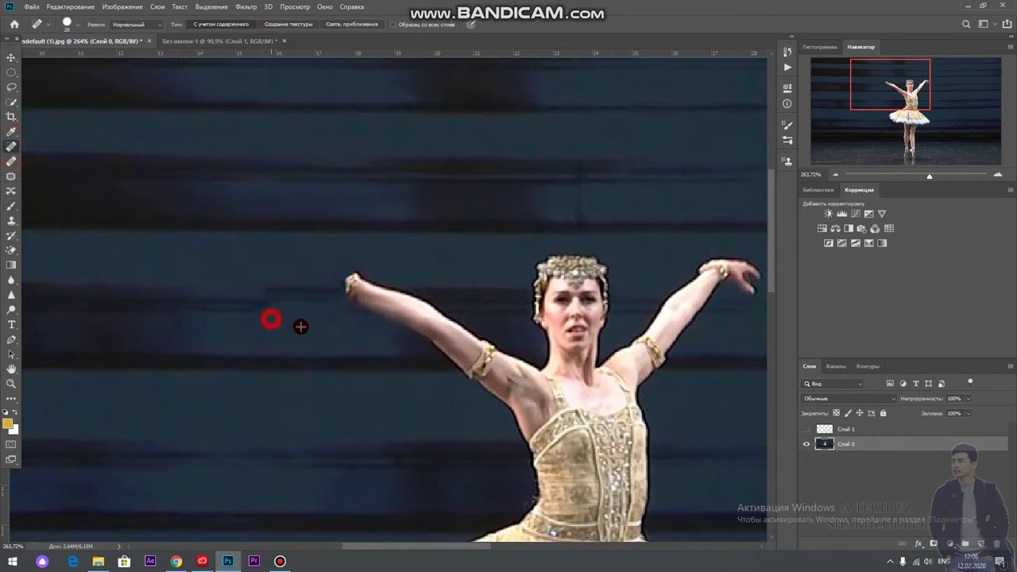
{"action": "left_click", "coordinate": [288, 290]}
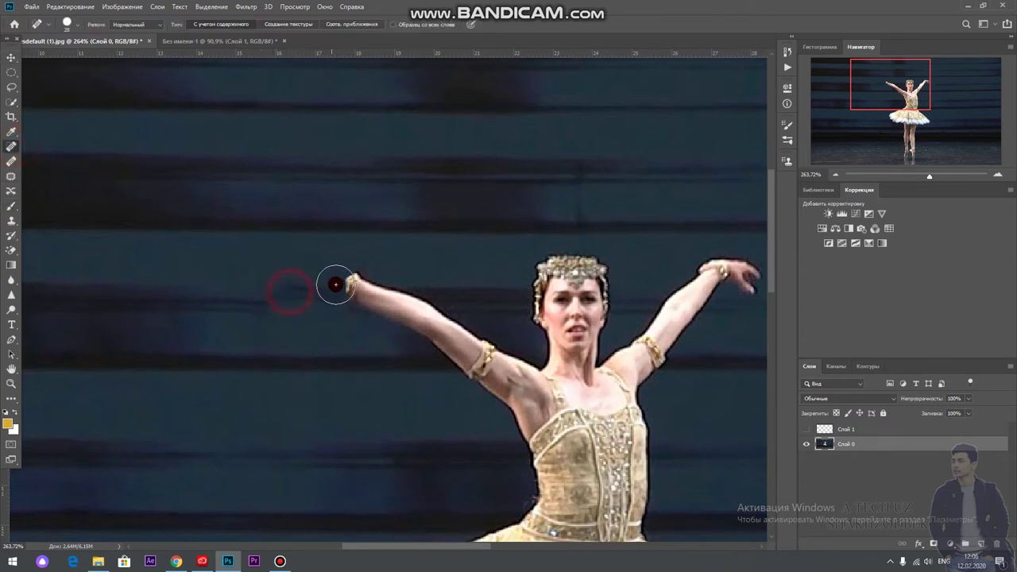
{"action": "left_click", "coordinate": [270, 294]}
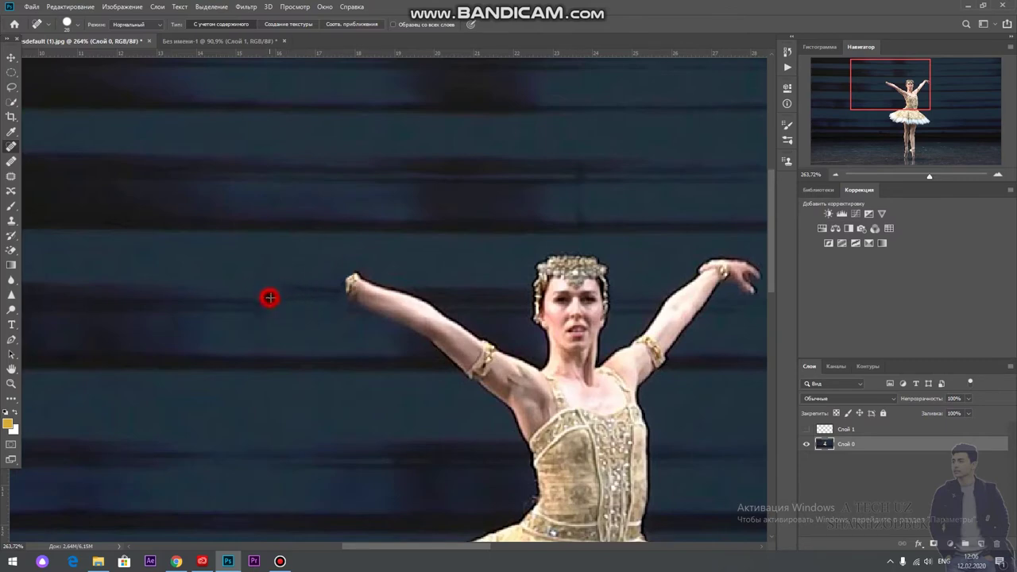
{"action": "left_click", "coordinate": [11, 59]}
{"action": "left_click", "coordinate": [806, 429]}
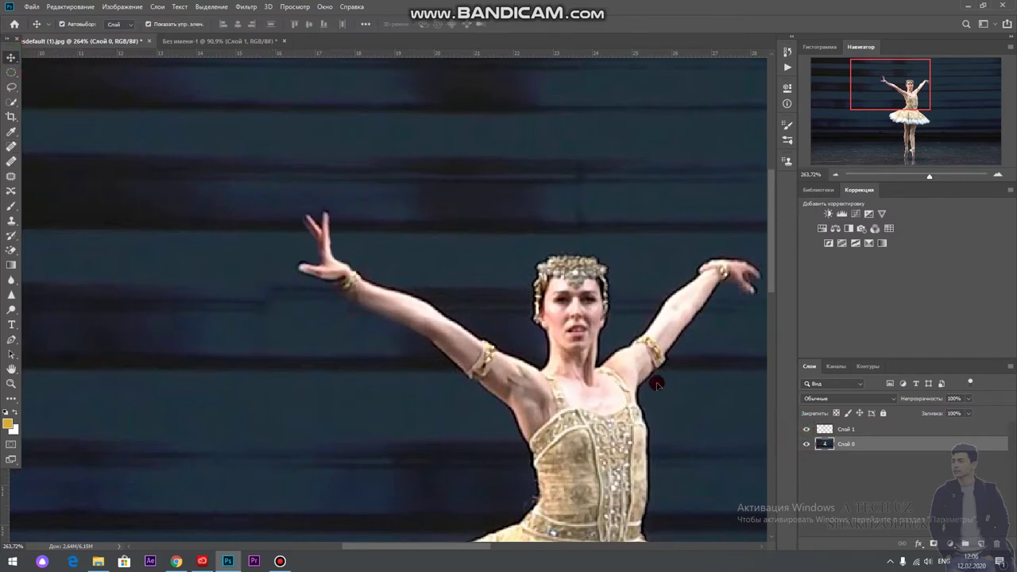
{"action": "scroll", "coordinate": [393, 357], "scroll_direction": "down", "scroll_amount": 5}
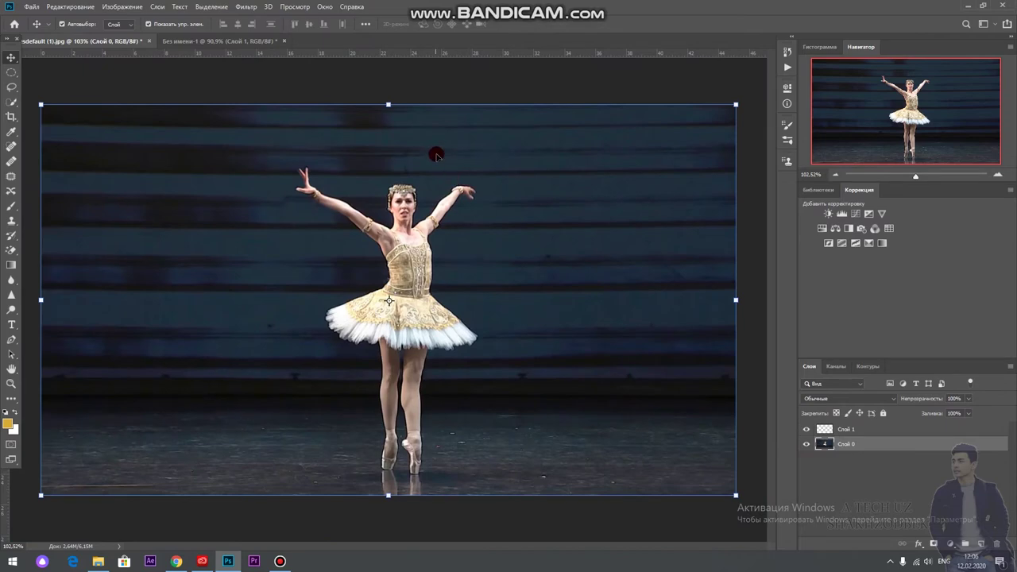
Trace a Lasso selection around the tutu's left edge, hem, right side and waistline
{"action": "scroll", "coordinate": [437, 154], "scroll_direction": "up", "scroll_amount": 2}
{"action": "scroll", "coordinate": [437, 149], "scroll_direction": "up", "scroll_amount": 2}
{"action": "scroll", "coordinate": [421, 157], "scroll_direction": "up", "scroll_amount": 1}
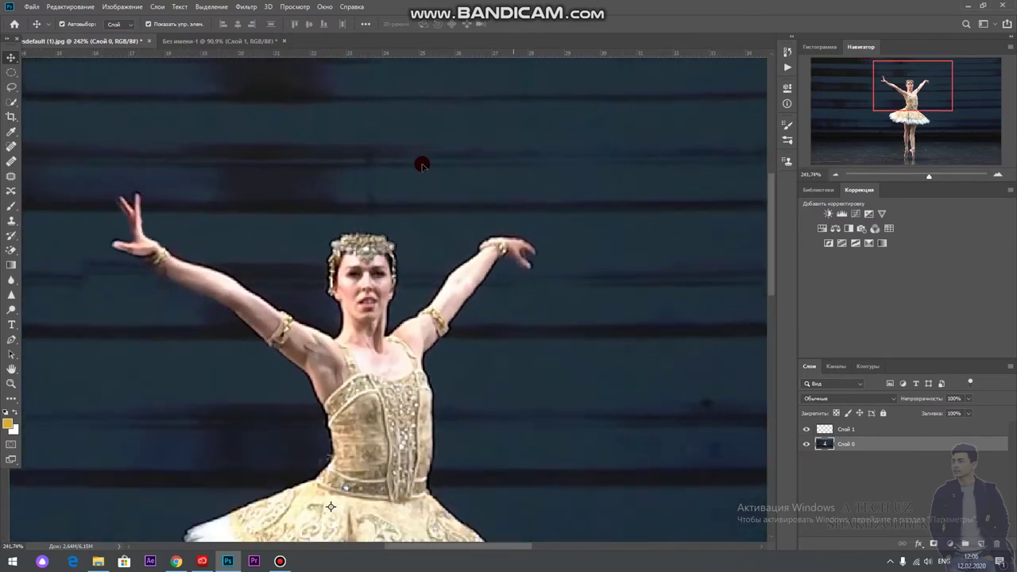
{"action": "scroll", "coordinate": [421, 164], "scroll_direction": "down", "scroll_amount": 1}
{"action": "scroll", "coordinate": [429, 191], "scroll_direction": "down", "scroll_amount": 1}
{"action": "scroll", "coordinate": [433, 199], "scroll_direction": "down", "scroll_amount": 2}
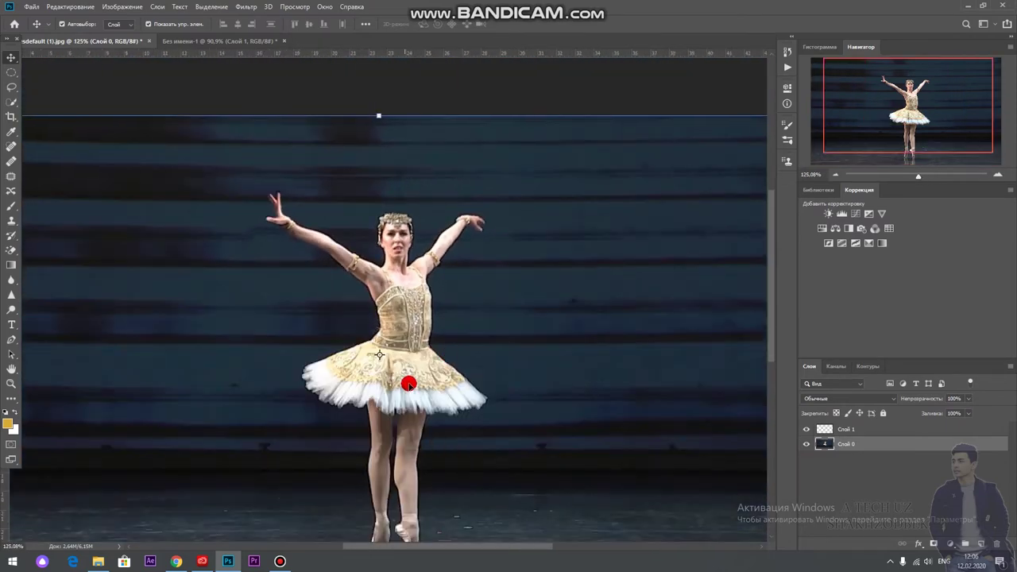
{"action": "scroll", "coordinate": [409, 384], "scroll_direction": "up", "scroll_amount": 2}
{"action": "scroll", "coordinate": [447, 404], "scroll_direction": "up", "scroll_amount": 2}
{"action": "scroll", "coordinate": [445, 390], "scroll_direction": "up", "scroll_amount": 1}
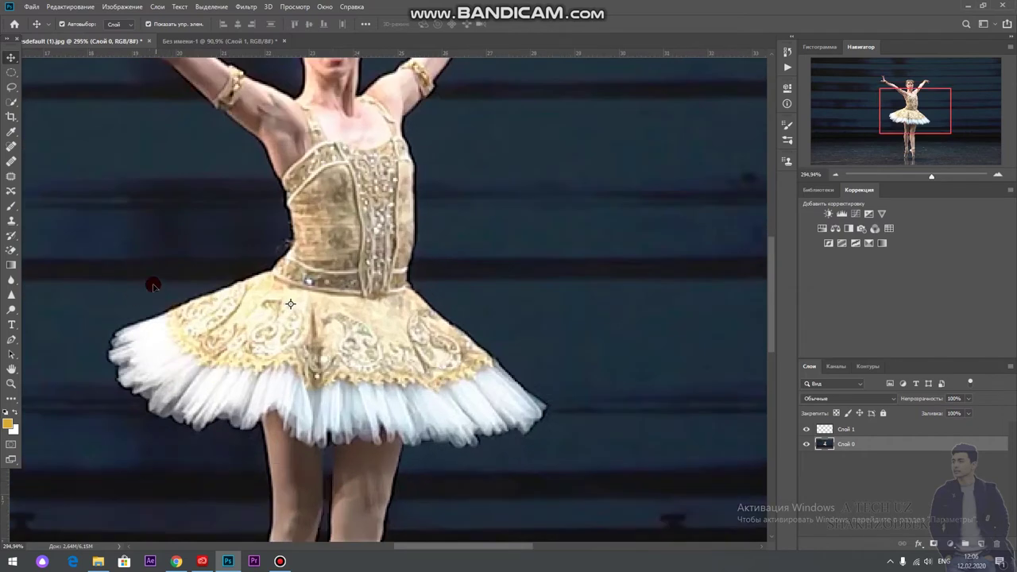
{"action": "left_click", "coordinate": [11, 89]}
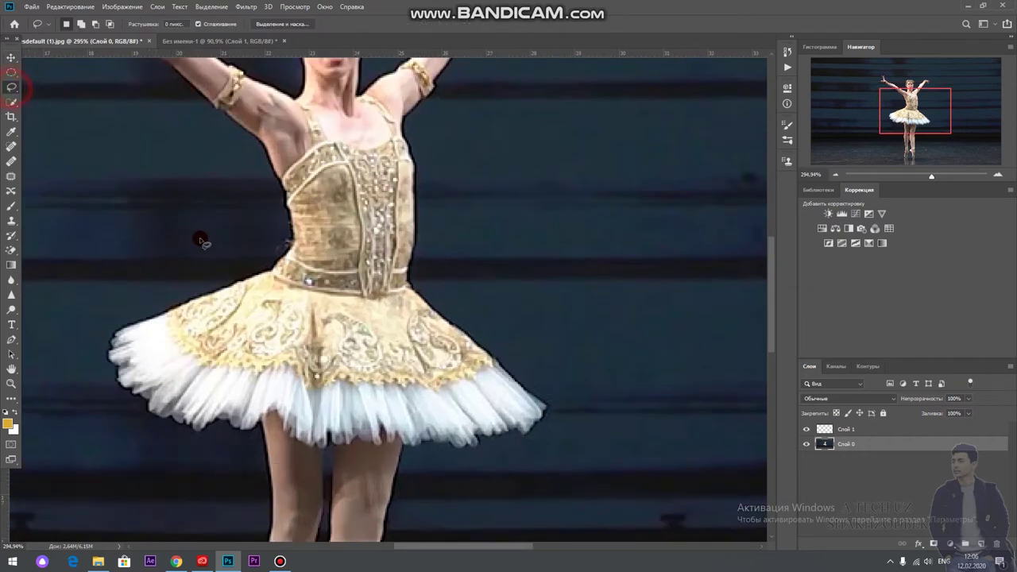
{"action": "left_click_drag", "start_coordinate": [275, 268], "coordinate": [128, 330]}
{"action": "mouse_move", "coordinate": [170, 413]}
{"action": "left_mouse_down"}
{"action": "mouse_move", "coordinate": [382, 431]}
{"action": "mouse_move", "coordinate": [464, 454]}
{"action": "mouse_move", "coordinate": [539, 407]}
{"action": "left_mouse_up"}
{"action": "left_click_drag", "start_coordinate": [501, 368], "coordinate": [455, 329]}
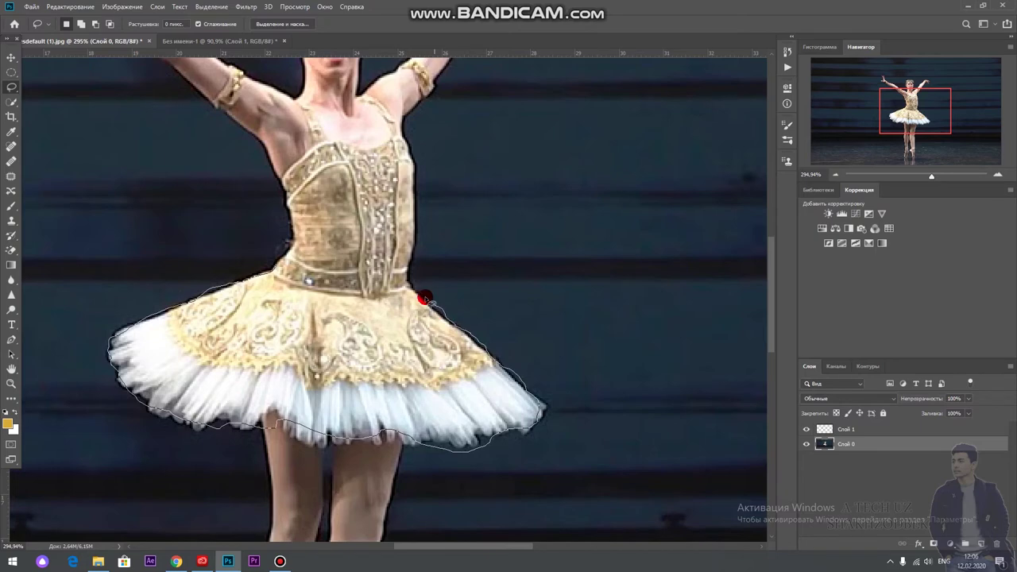
{"action": "left_click_drag", "start_coordinate": [407, 286], "coordinate": [274, 267]}
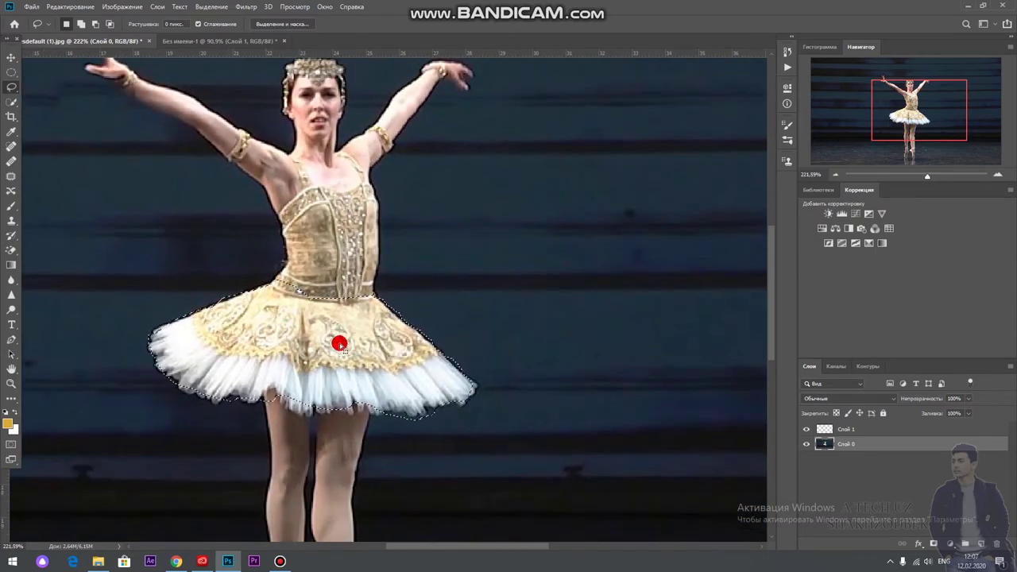
Copy the tutu selection onto a new layer, Слой 2, via Layer via Copy
{"action": "left_click_drag", "start_coordinate": [270, 325], "coordinate": [328, 335]}
{"action": "scroll", "coordinate": [328, 335], "scroll_direction": "up", "scroll_amount": 1}
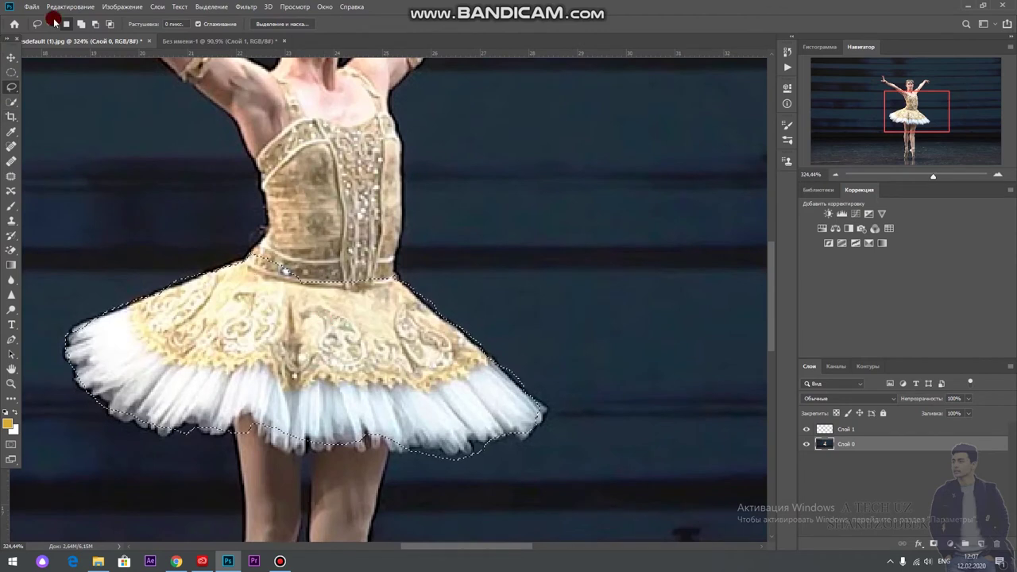
{"action": "right_click", "coordinate": [205, 328]}
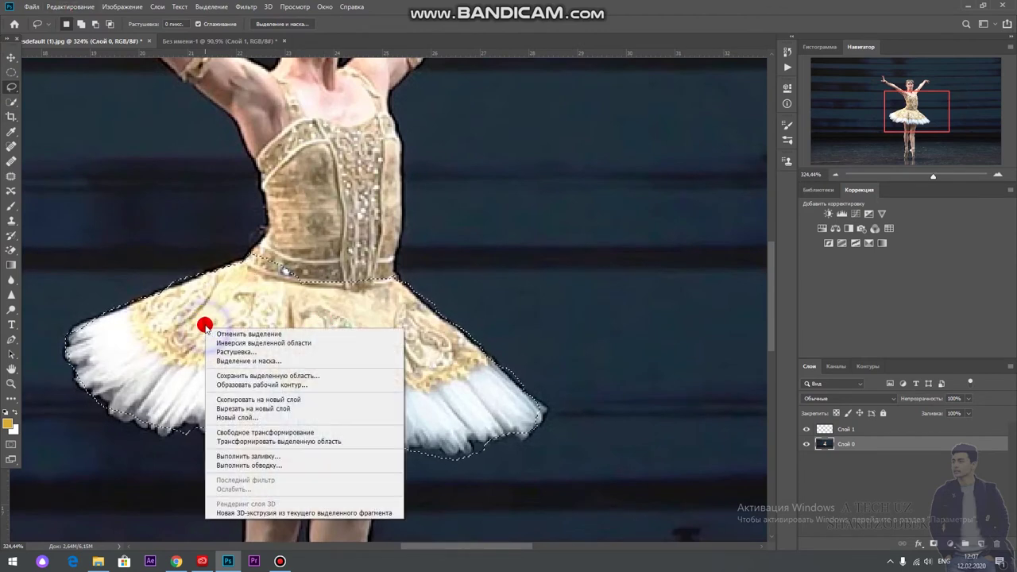
{"action": "left_click", "coordinate": [243, 399]}
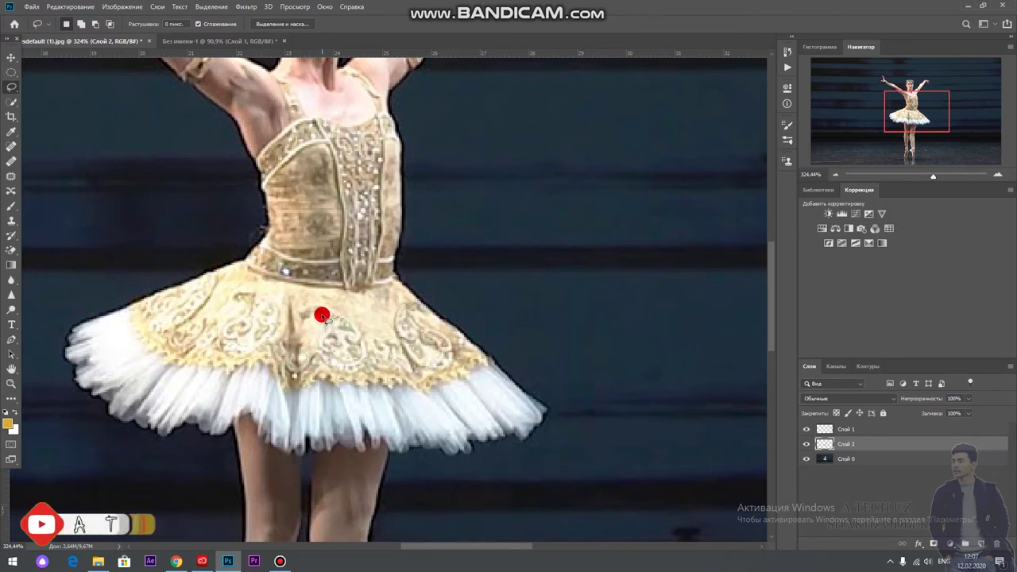
{"action": "key", "text": "ctrl+z"}
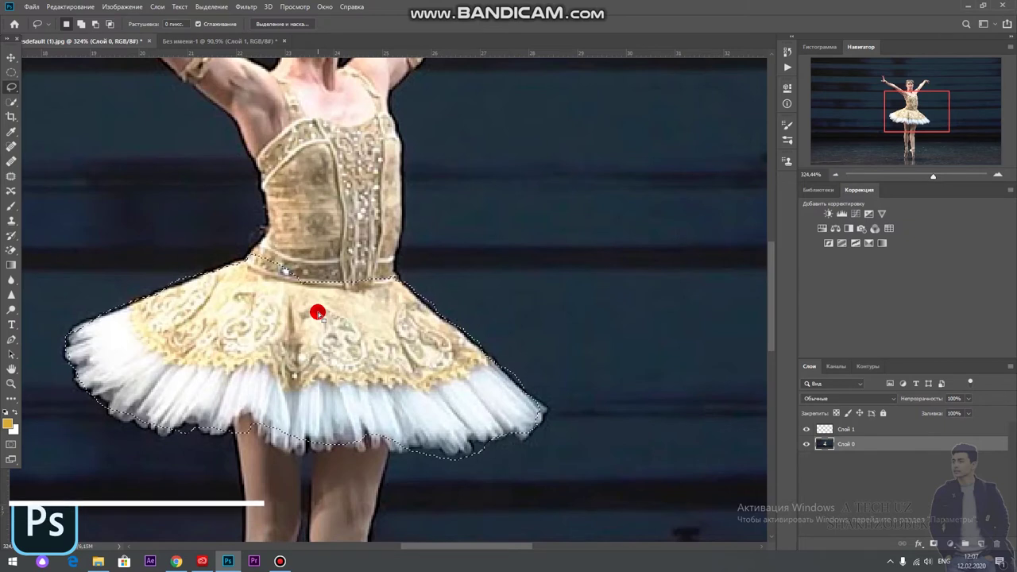
{"action": "right_click", "coordinate": [319, 314]}
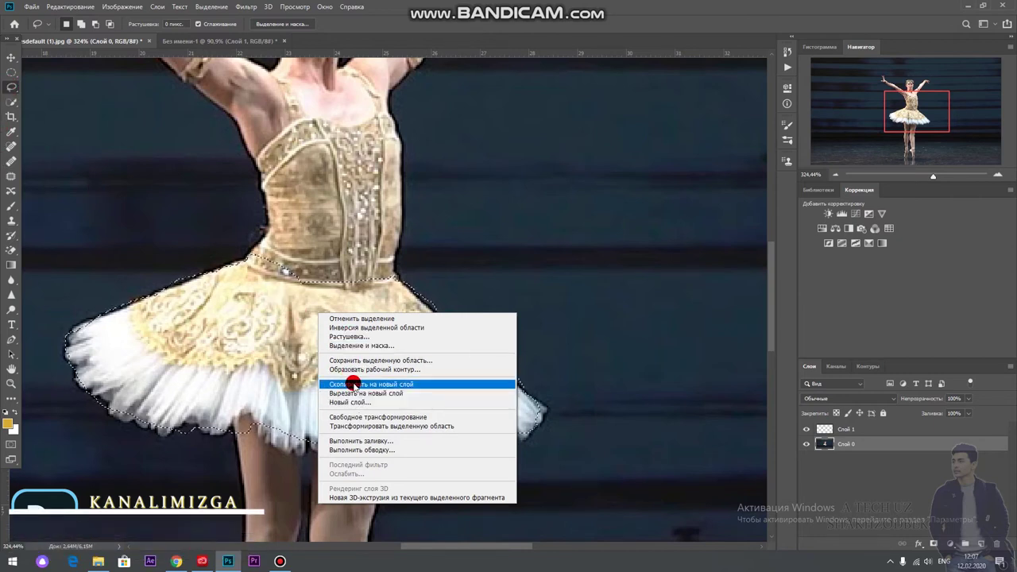
{"action": "left_click", "coordinate": [386, 385]}
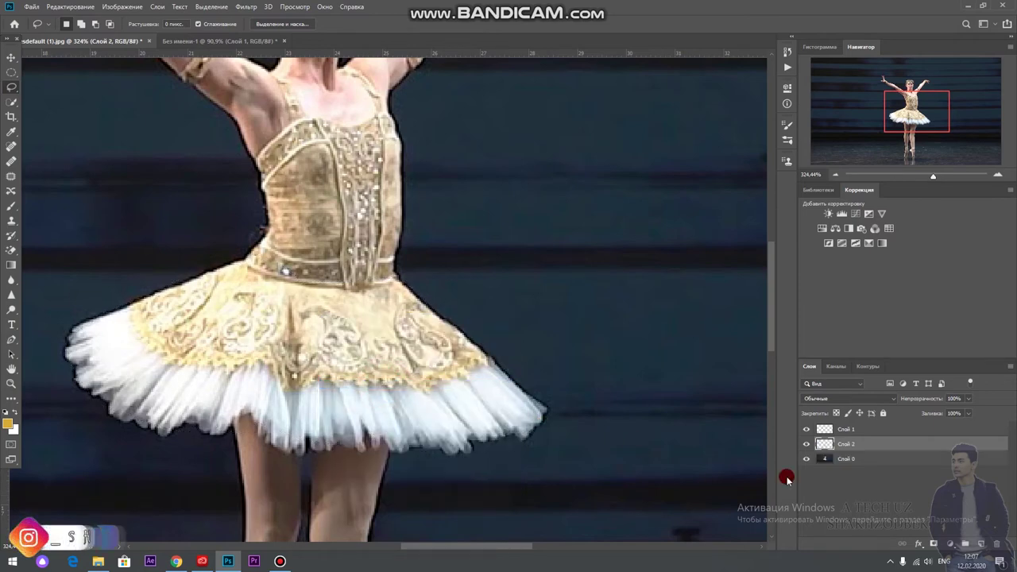
Select Слой 2, check the cut-out skirt, and start Puppet Warp on it
{"action": "left_click", "coordinate": [845, 430]}
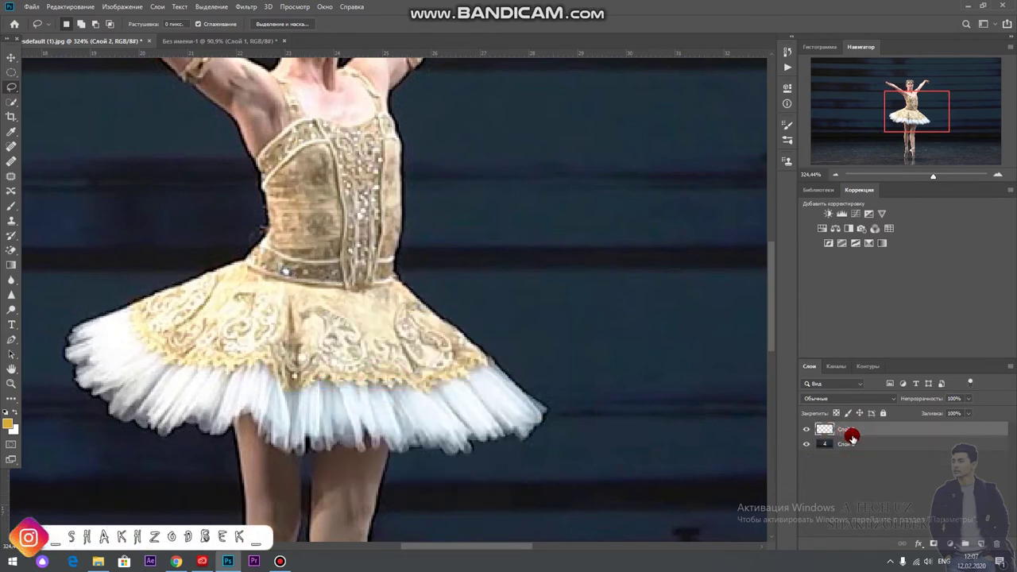
{"action": "left_click", "coordinate": [806, 444]}
{"action": "left_click", "coordinate": [807, 443]}
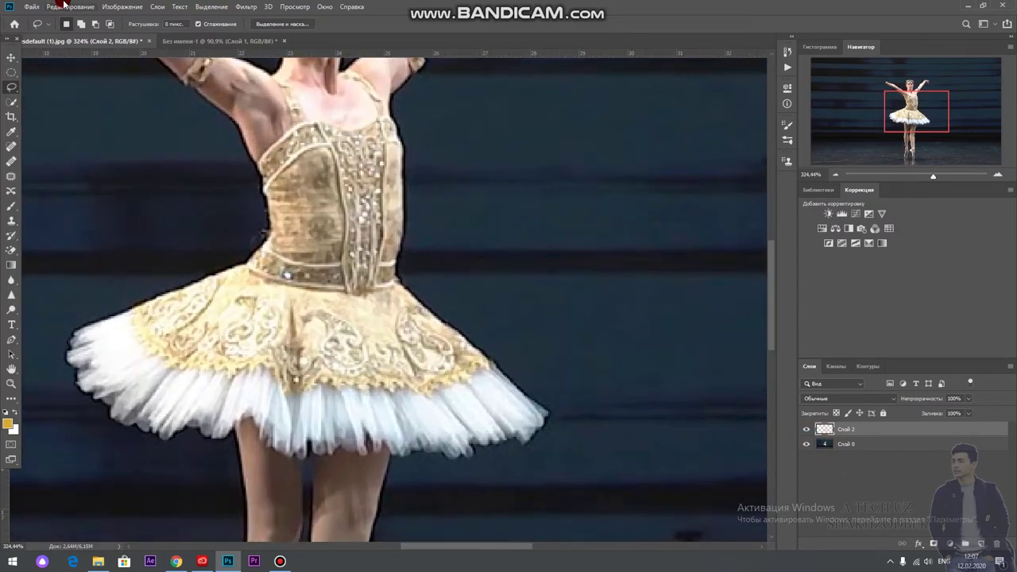
{"action": "left_click", "coordinate": [65, 7]}
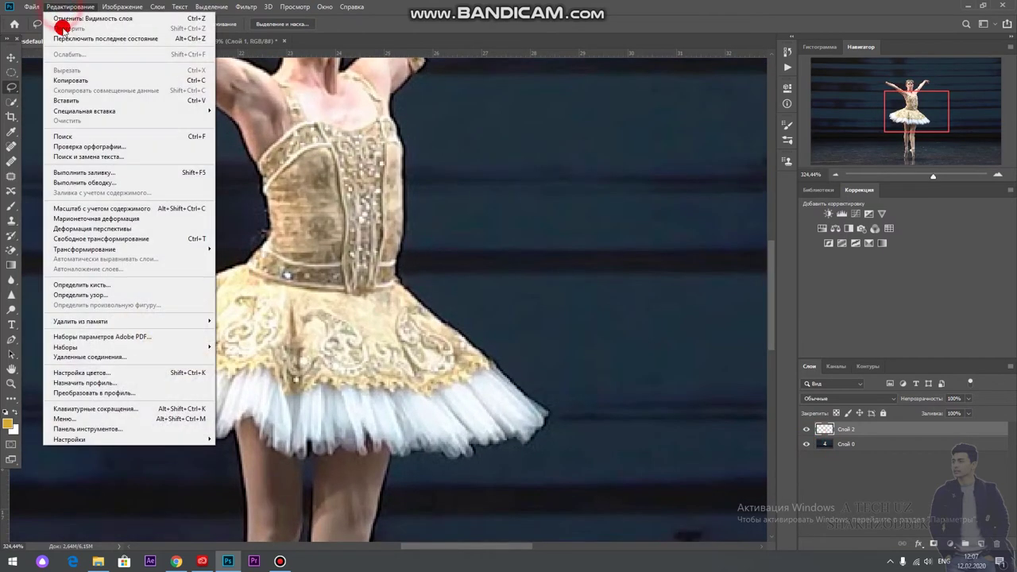
{"action": "left_click", "coordinate": [131, 220]}
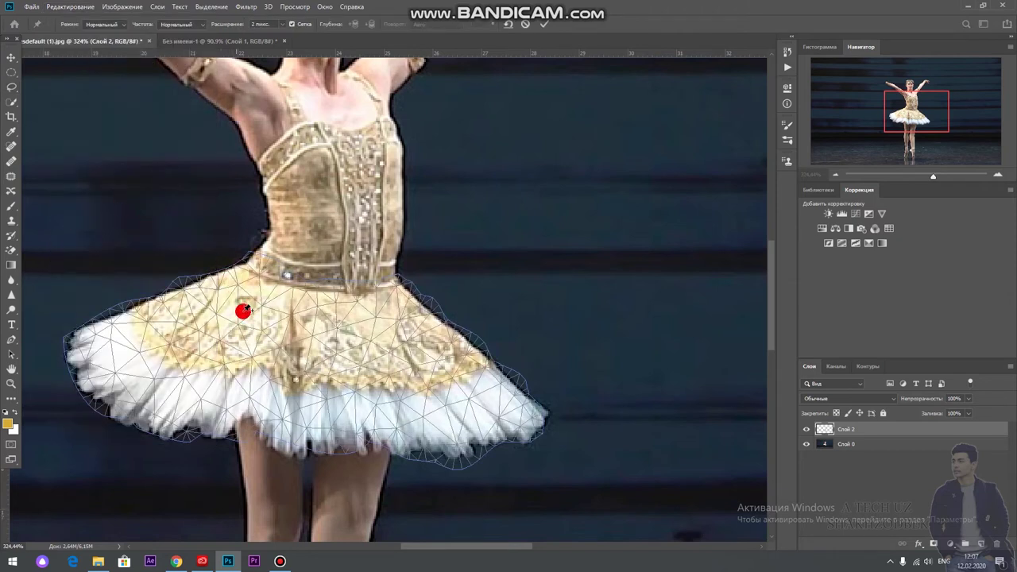
Pin the waistband with three pins and pull both skirt sides outward and upward
{"action": "left_click", "coordinate": [275, 275]}
{"action": "left_click", "coordinate": [323, 284]}
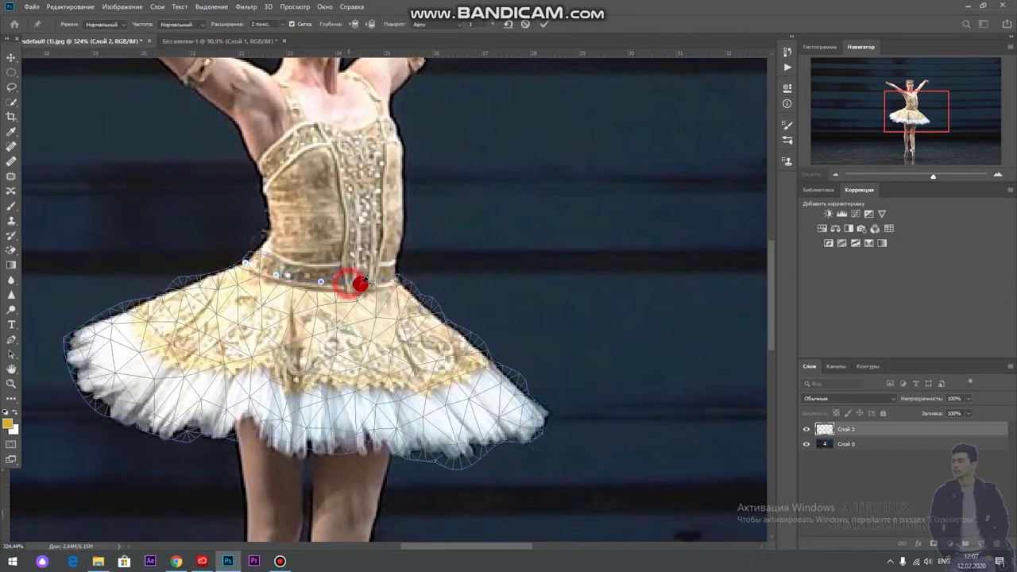
{"action": "left_click", "coordinate": [368, 283]}
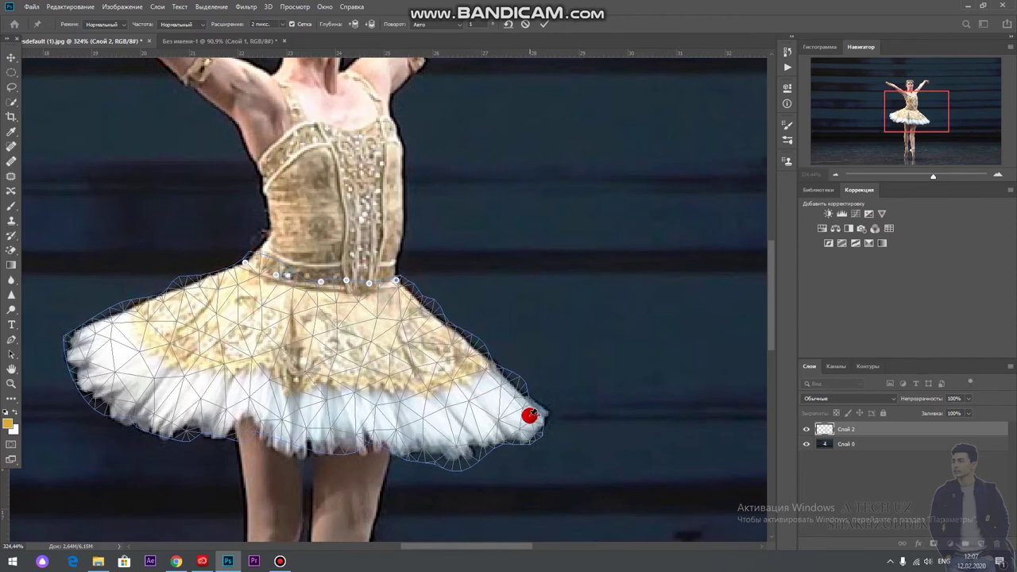
{"action": "left_click_drag", "start_coordinate": [531, 414], "coordinate": [584, 270]}
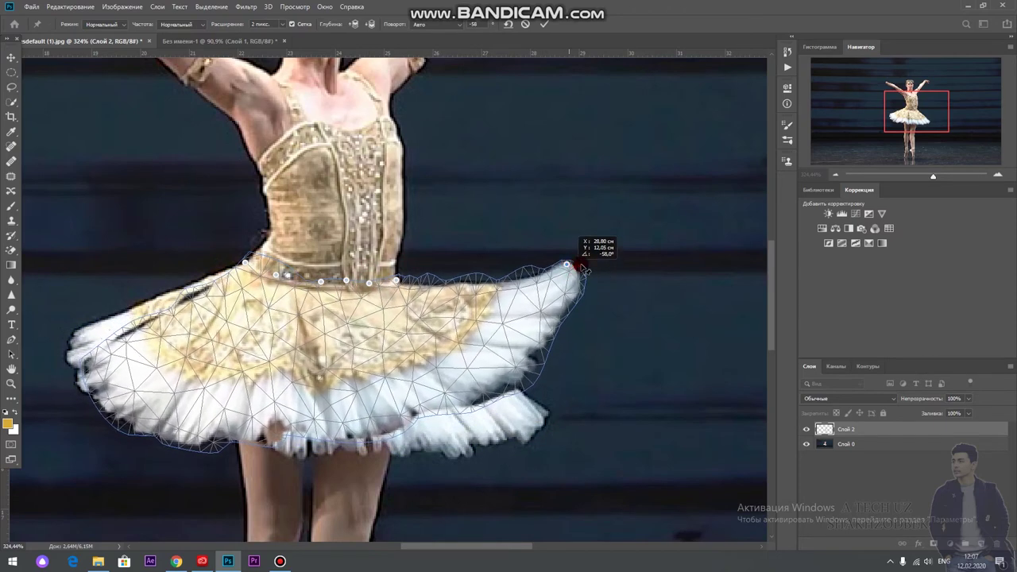
{"action": "left_click_drag", "start_coordinate": [584, 270], "coordinate": [659, 228]}
{"action": "mouse_move", "coordinate": [106, 369]}
{"action": "left_mouse_down"}
{"action": "mouse_move", "coordinate": [10, 257]}
{"action": "mouse_move", "coordinate": [22, 205]}
{"action": "left_mouse_up"}
{"action": "left_click", "coordinate": [455, 356]}
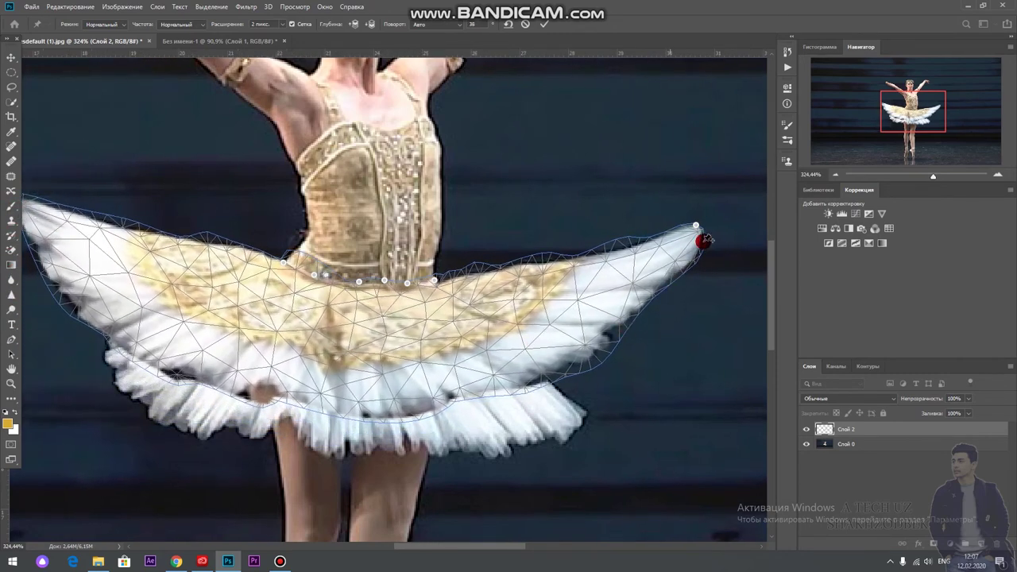
{"action": "left_click_drag", "start_coordinate": [699, 228], "coordinate": [702, 213]}
Add pins along the lower skirt, reshape the lower right and hem, and apply the warp
{"action": "left_click", "coordinate": [585, 421]}
{"action": "left_click_drag", "start_coordinate": [572, 371], "coordinate": [621, 387]}
{"action": "left_click", "coordinate": [374, 411]}
{"action": "left_click_drag", "start_coordinate": [374, 411], "coordinate": [238, 413]}
{"action": "left_click", "coordinate": [151, 371]}
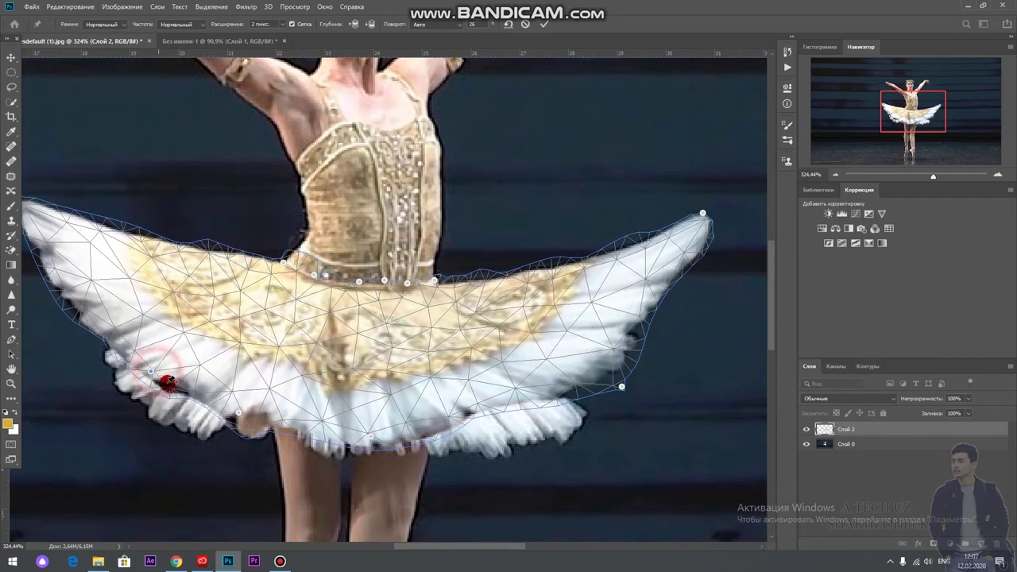
{"action": "left_click", "coordinate": [10, 57]}
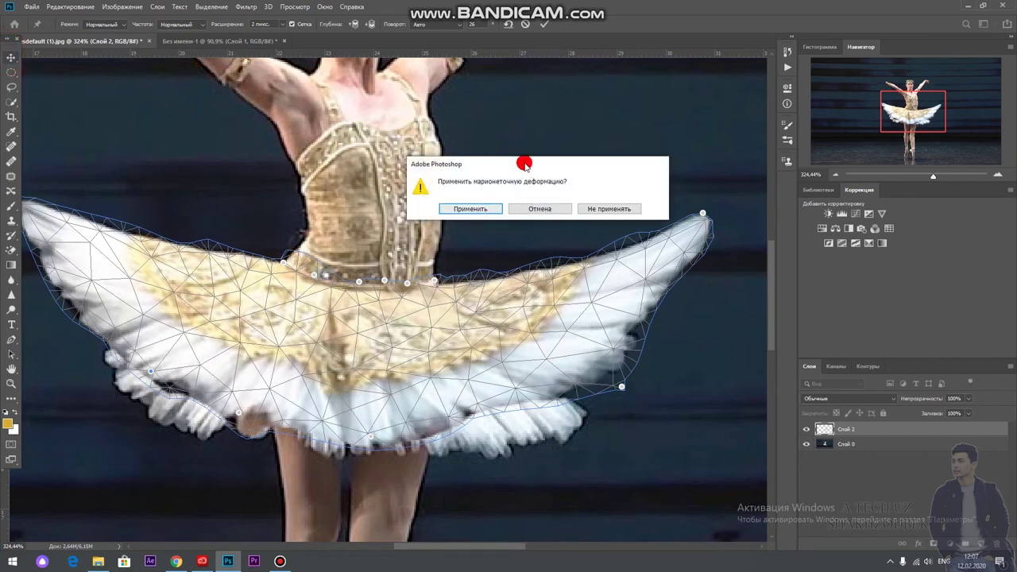
{"action": "left_click", "coordinate": [481, 209]}
{"action": "scroll", "coordinate": [482, 225], "scroll_direction": "down", "scroll_amount": 3}
{"action": "scroll", "coordinate": [480, 232], "scroll_direction": "down", "scroll_amount": 1}
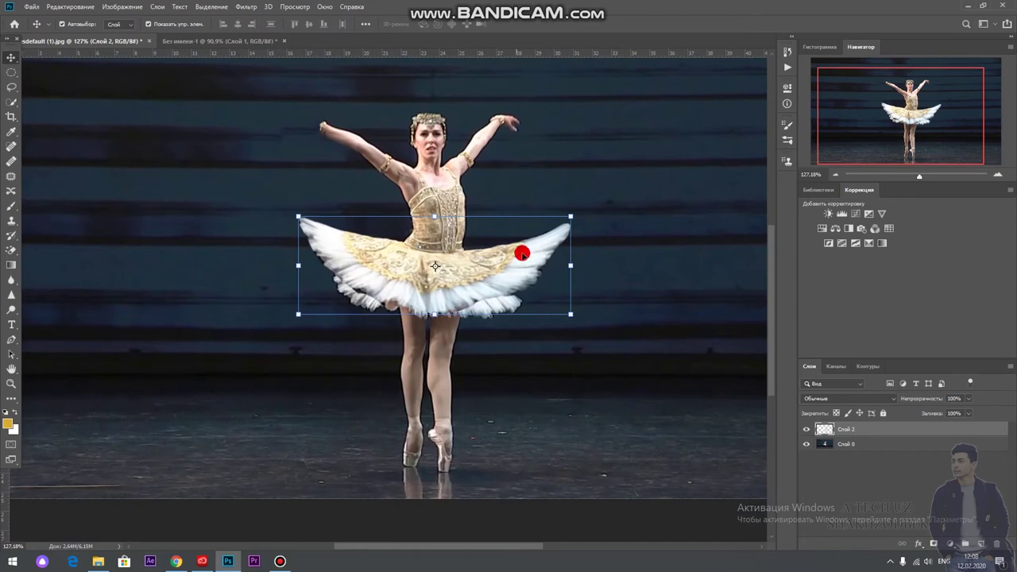
Undo the tutu warp twice with Ctrl+Z and zoom in on the skirt
{"action": "scroll", "coordinate": [618, 171], "scroll_direction": "up", "scroll_amount": 1}
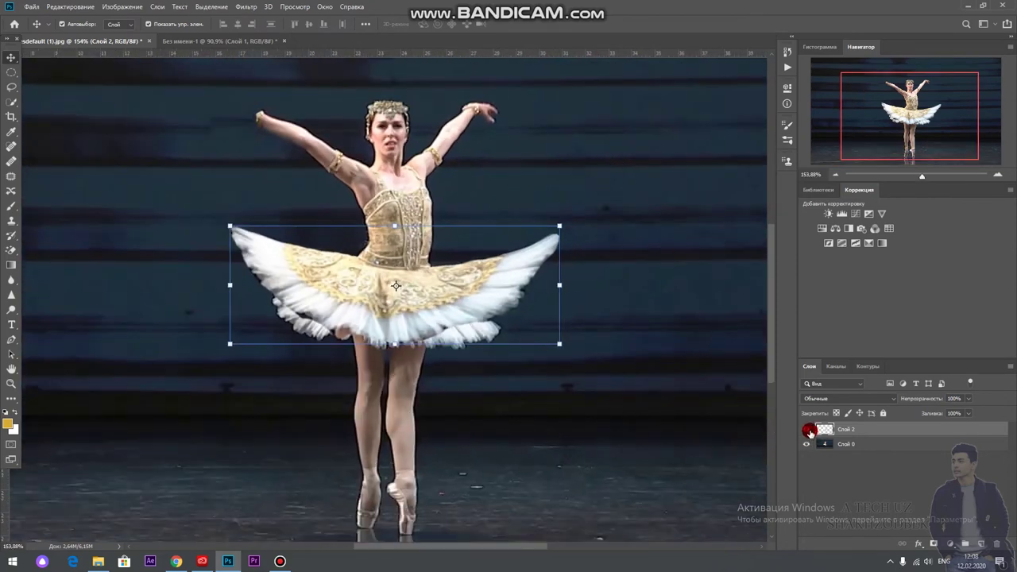
{"action": "key", "text": "ctrl+z"}
{"action": "key", "text": "ctrl+z"}
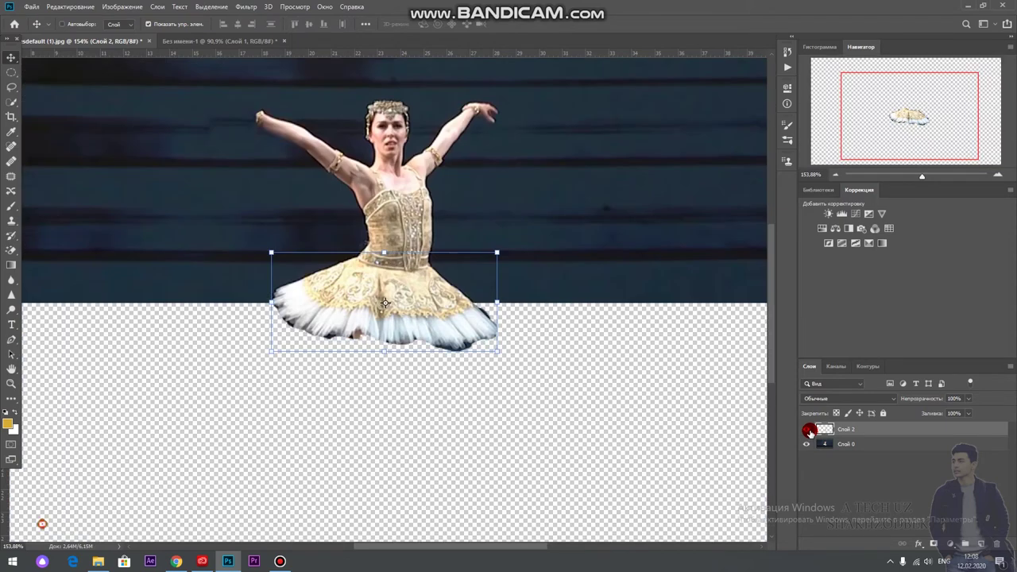
{"action": "key", "text": "ctrl+z"}
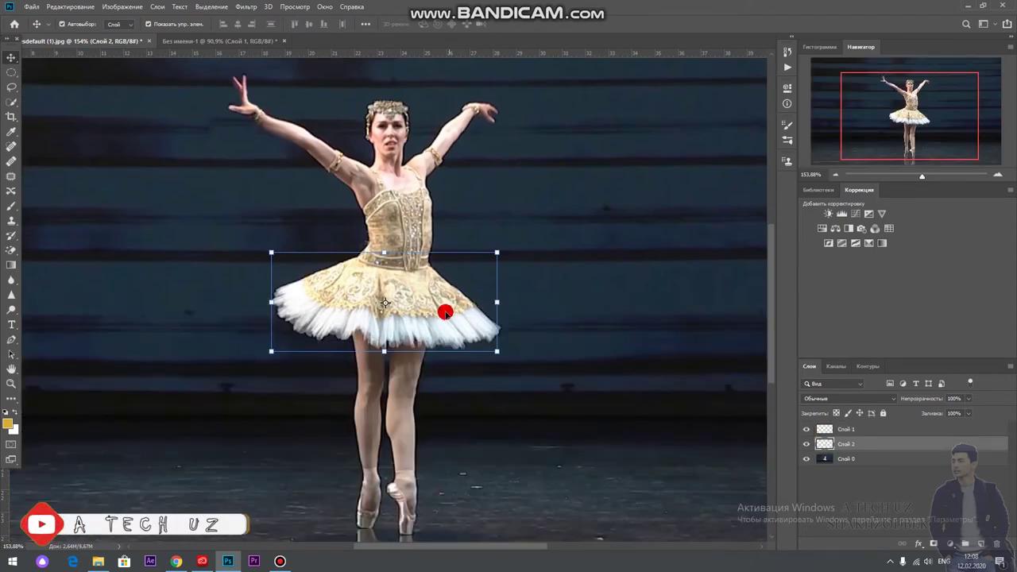
{"action": "scroll", "coordinate": [435, 284], "scroll_direction": "up", "scroll_amount": 1}
{"action": "scroll", "coordinate": [413, 220], "scroll_direction": "up", "scroll_amount": 1}
{"action": "scroll", "coordinate": [404, 233], "scroll_direction": "up", "scroll_amount": 1}
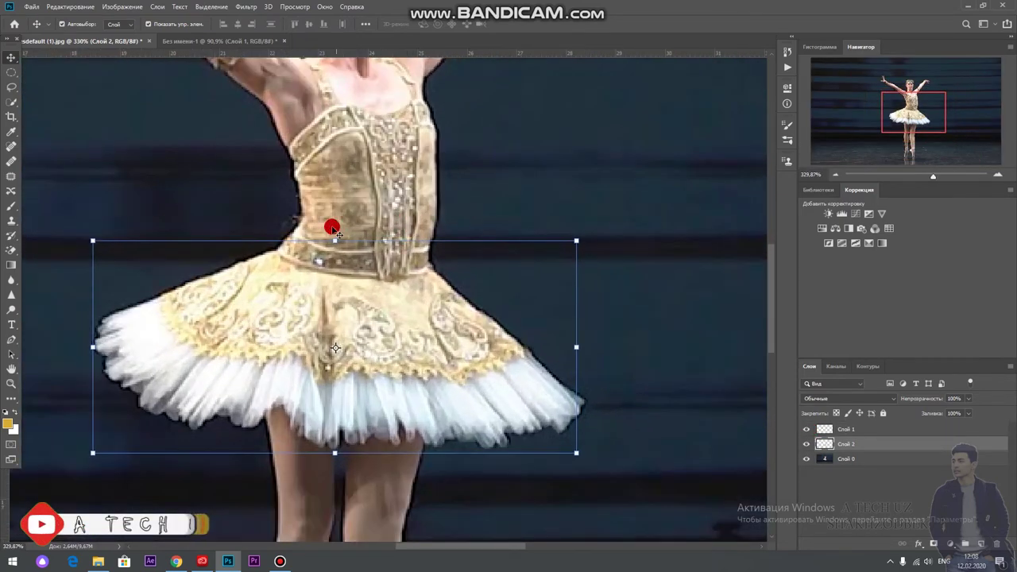
Start Puppet Warp on Слой 2 and pin five points along the waistband
{"action": "left_click", "coordinate": [60, 7]}
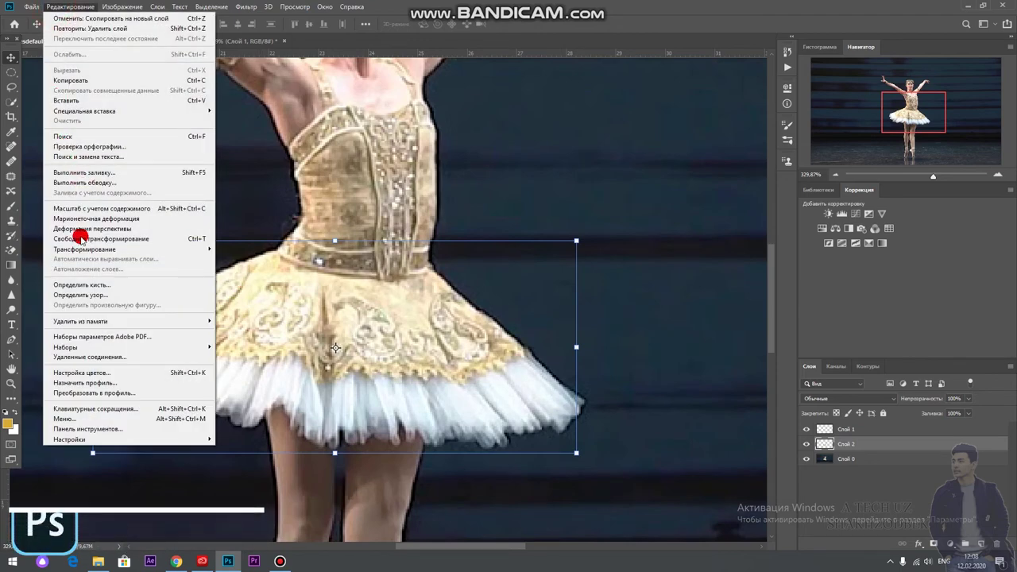
{"action": "left_click", "coordinate": [113, 219]}
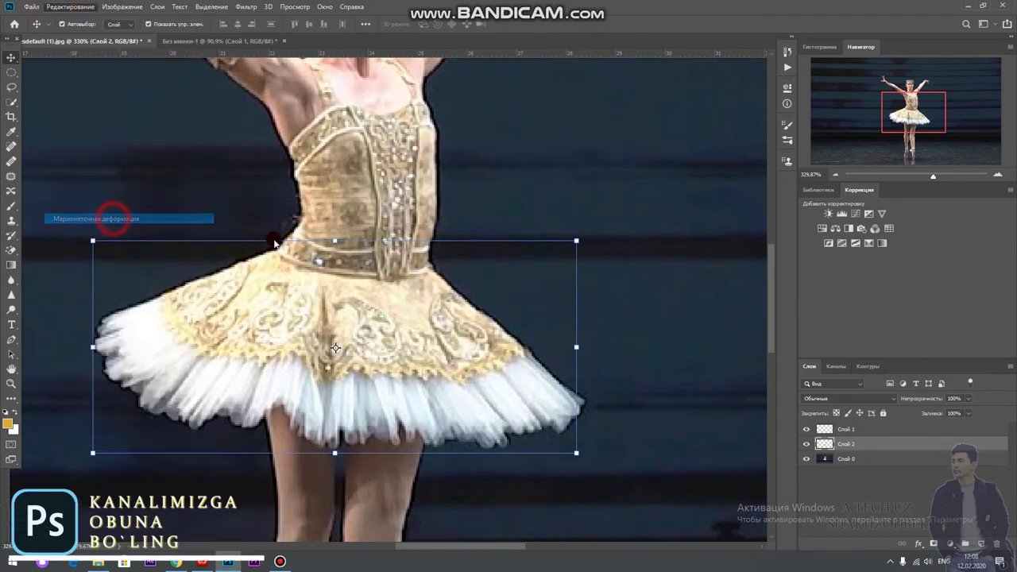
{"action": "left_click", "coordinate": [282, 250]}
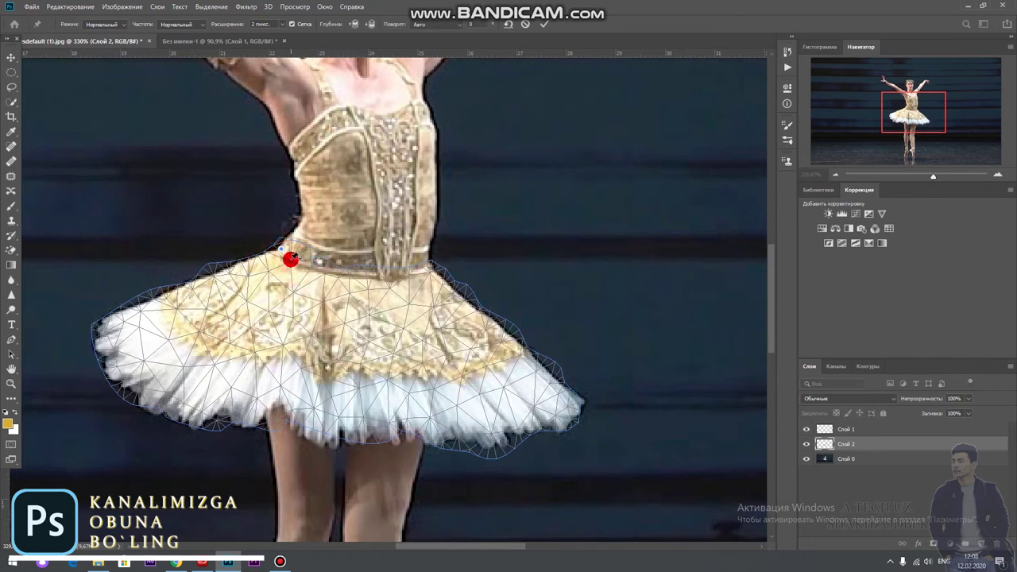
{"action": "left_click", "coordinate": [315, 259]}
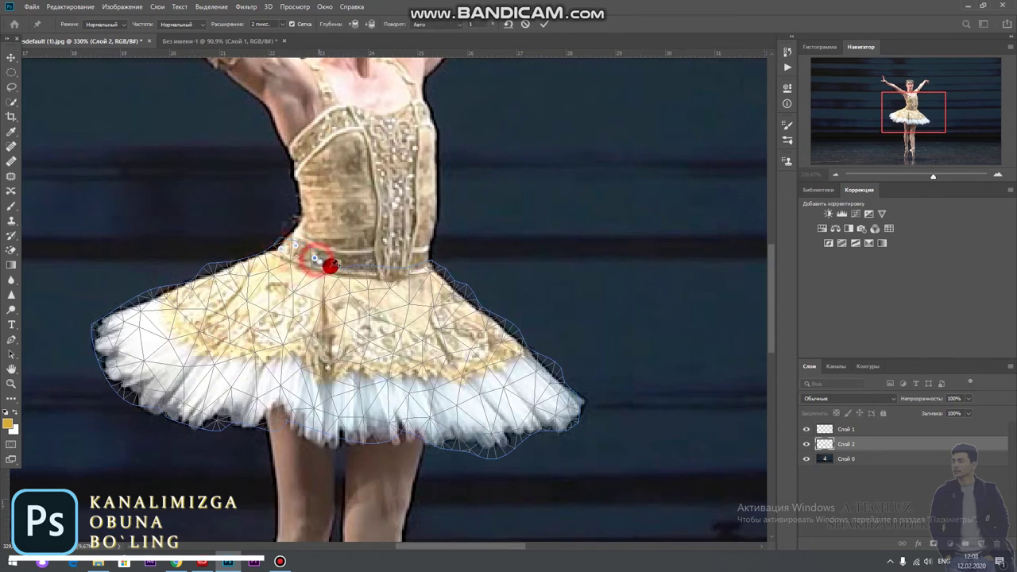
{"action": "left_click", "coordinate": [362, 266]}
{"action": "left_click", "coordinate": [395, 265]}
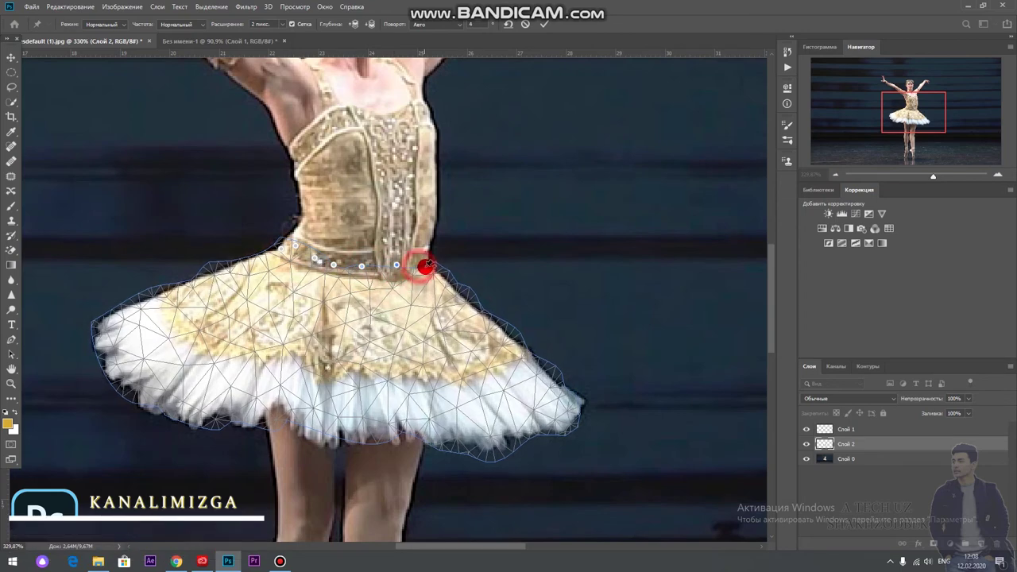
{"action": "left_click", "coordinate": [427, 265]}
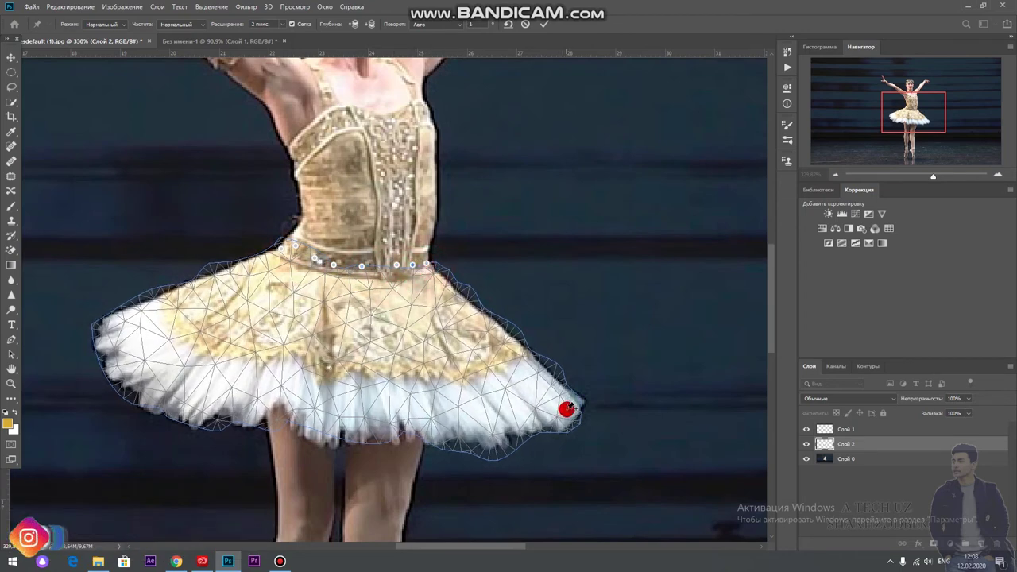
Drag the right tip up and out, adjust the lower skirt, stretch the left hem, and commit
{"action": "left_click_drag", "start_coordinate": [569, 408], "coordinate": [707, 231]}
{"action": "left_click_drag", "start_coordinate": [609, 323], "coordinate": [584, 337]}
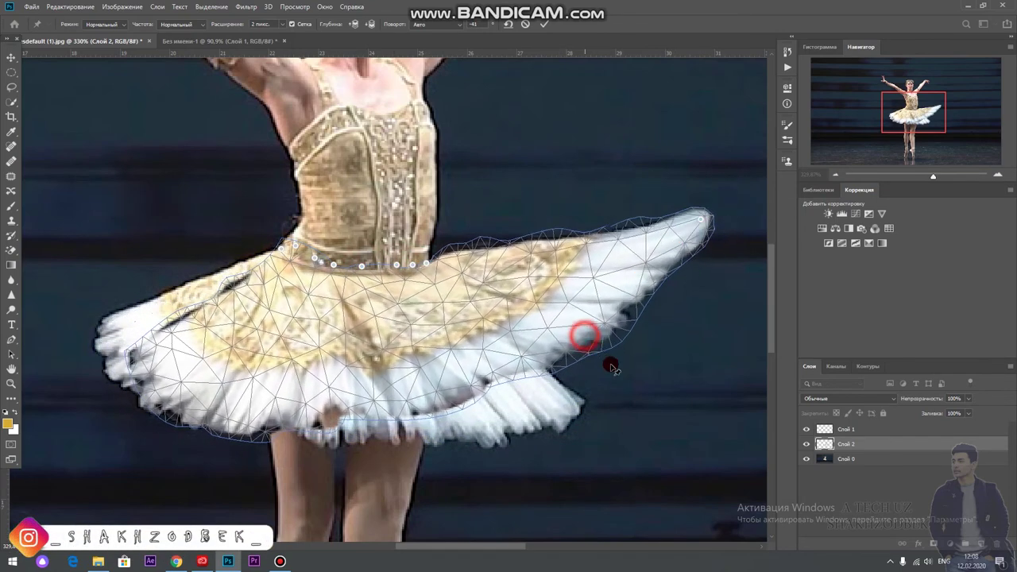
{"action": "left_click_drag", "start_coordinate": [611, 367], "coordinate": [618, 390]}
{"action": "left_click_drag", "start_coordinate": [467, 399], "coordinate": [447, 430]}
{"action": "mouse_move", "coordinate": [214, 429]}
{"action": "left_mouse_down"}
{"action": "mouse_move", "coordinate": [176, 434]}
{"action": "mouse_move", "coordinate": [68, 325]}
{"action": "mouse_move", "coordinate": [64, 270]}
{"action": "mouse_move", "coordinate": [150, 300]}
{"action": "mouse_move", "coordinate": [152, 277]}
{"action": "mouse_move", "coordinate": [211, 277]}
{"action": "mouse_move", "coordinate": [85, 279]}
{"action": "left_mouse_up"}
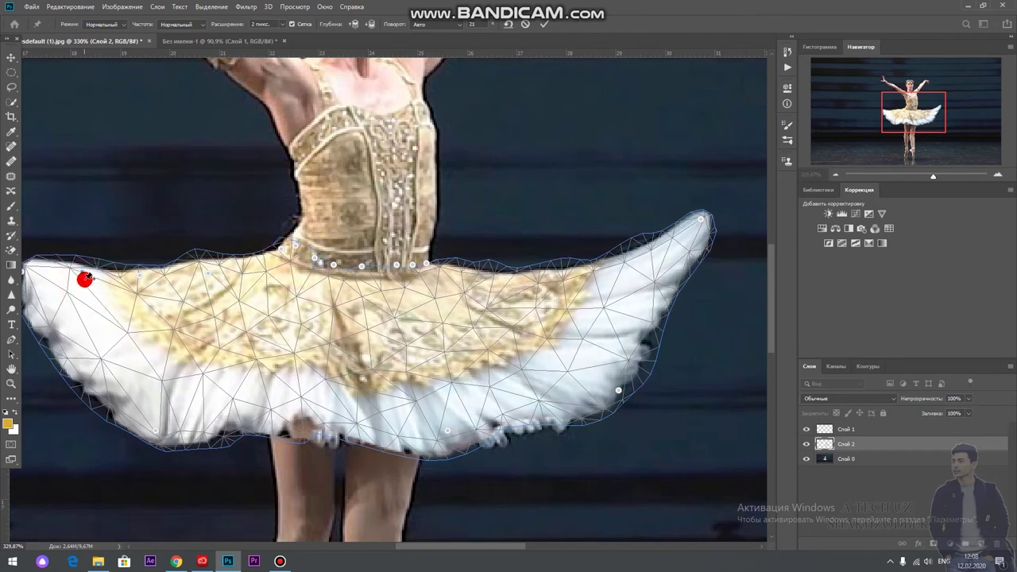
{"action": "scroll", "coordinate": [342, 329], "scroll_direction": "down", "scroll_amount": 2}
{"action": "scroll", "coordinate": [342, 328], "scroll_direction": "down", "scroll_amount": 2}
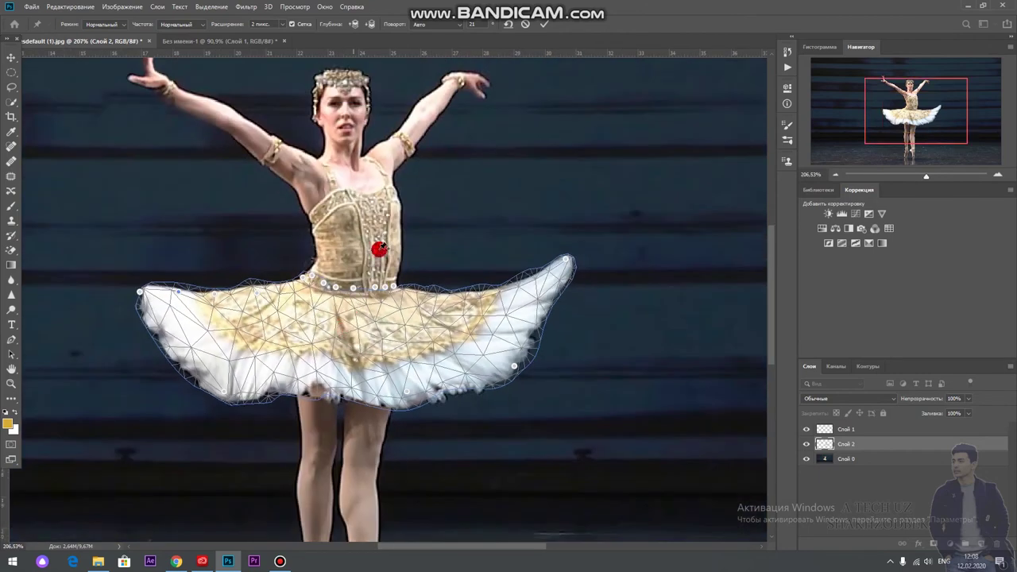
{"action": "left_click", "coordinate": [545, 25]}
{"action": "scroll", "coordinate": [351, 308], "scroll_direction": "down", "scroll_amount": 2}
{"action": "scroll", "coordinate": [351, 306], "scroll_direction": "left", "scroll_amount": 2}
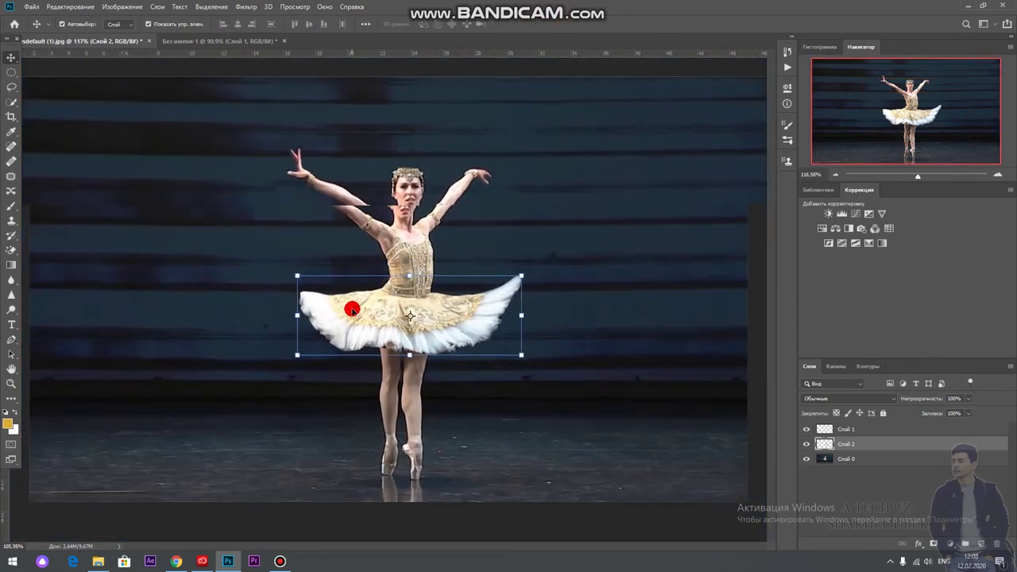
Hide Слой 2 and lasso a patch of thigh just below the original tutu
{"action": "left_click", "coordinate": [805, 445]}
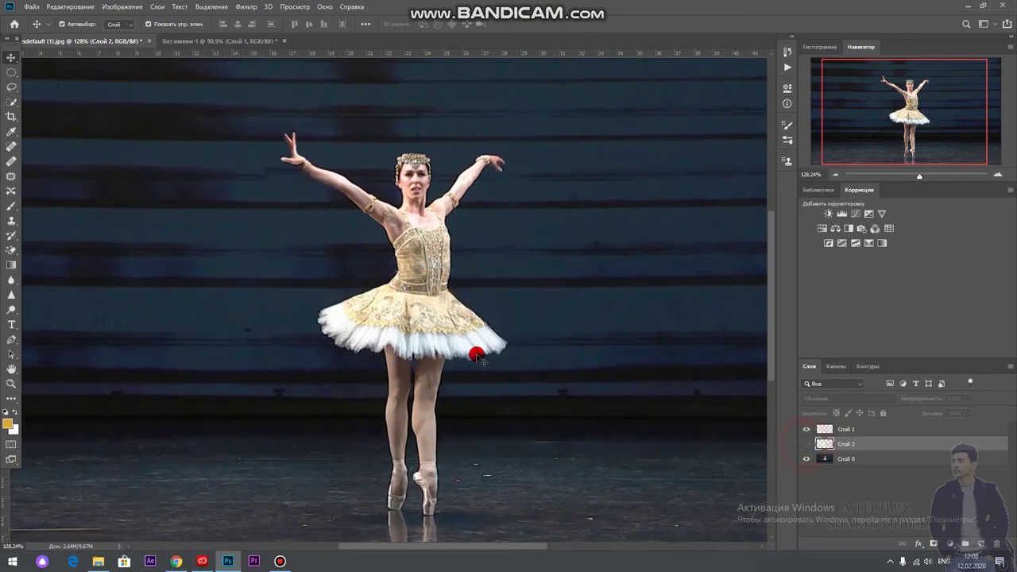
{"action": "scroll", "coordinate": [445, 325], "scroll_direction": "up", "scroll_amount": 1}
{"action": "scroll", "coordinate": [432, 323], "scroll_direction": "up", "scroll_amount": 1}
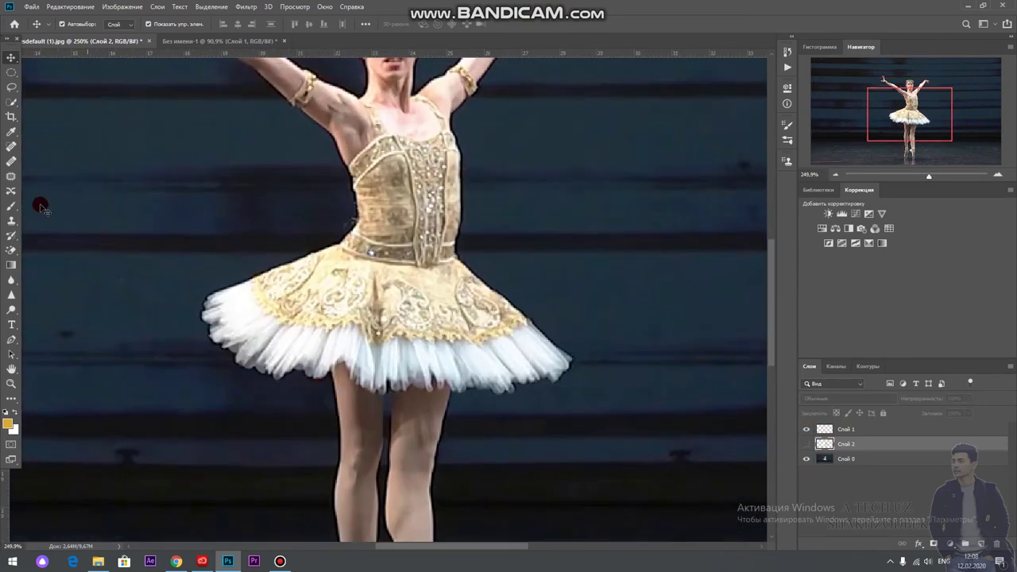
{"action": "left_click", "coordinate": [12, 89]}
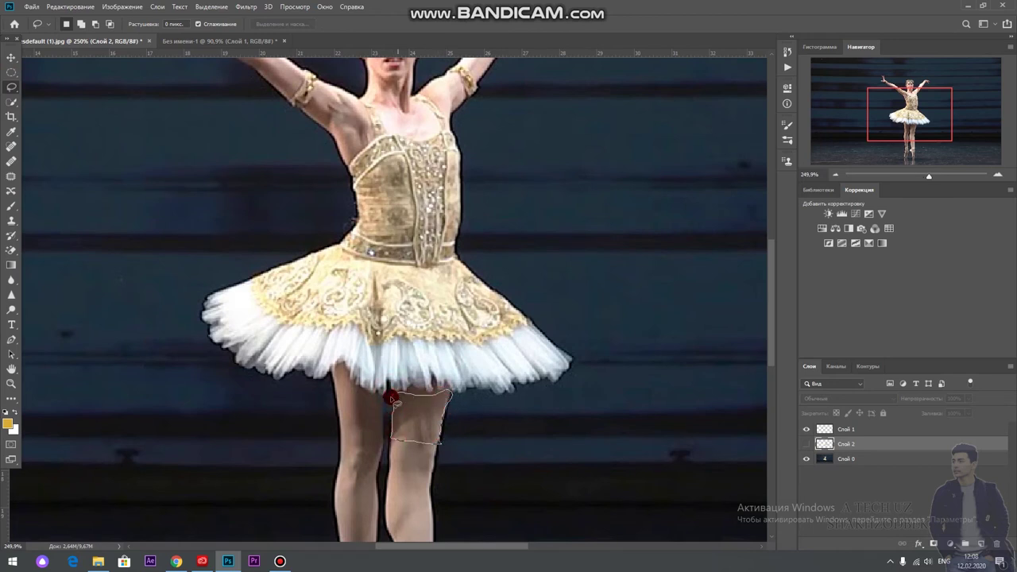
{"action": "left_click", "coordinate": [11, 57]}
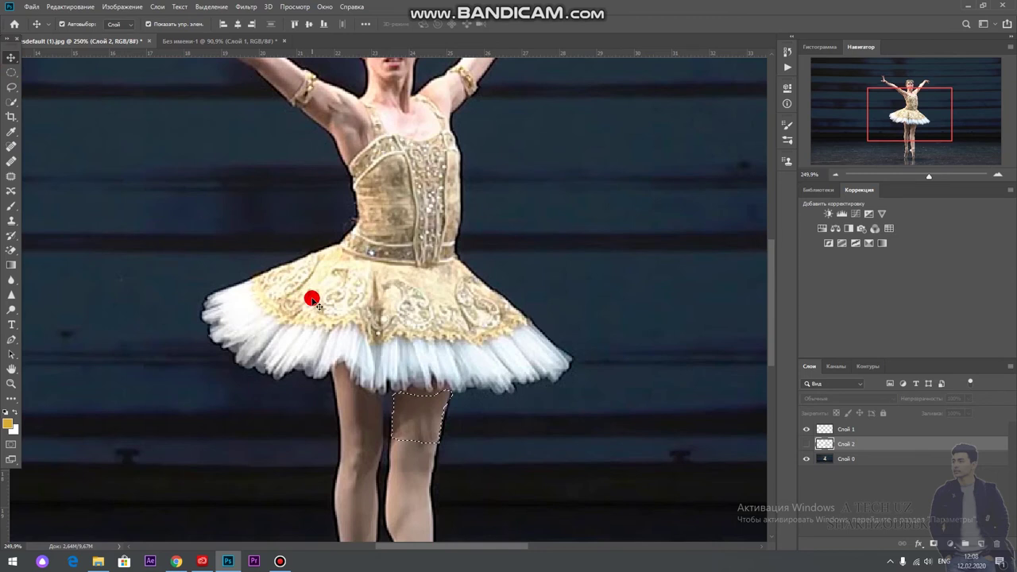
On Слой 0, move the lasso-selected thigh patch up and stretch it to cover the gap under the tutu
{"action": "left_click_drag", "start_coordinate": [416, 418], "coordinate": [431, 383]}
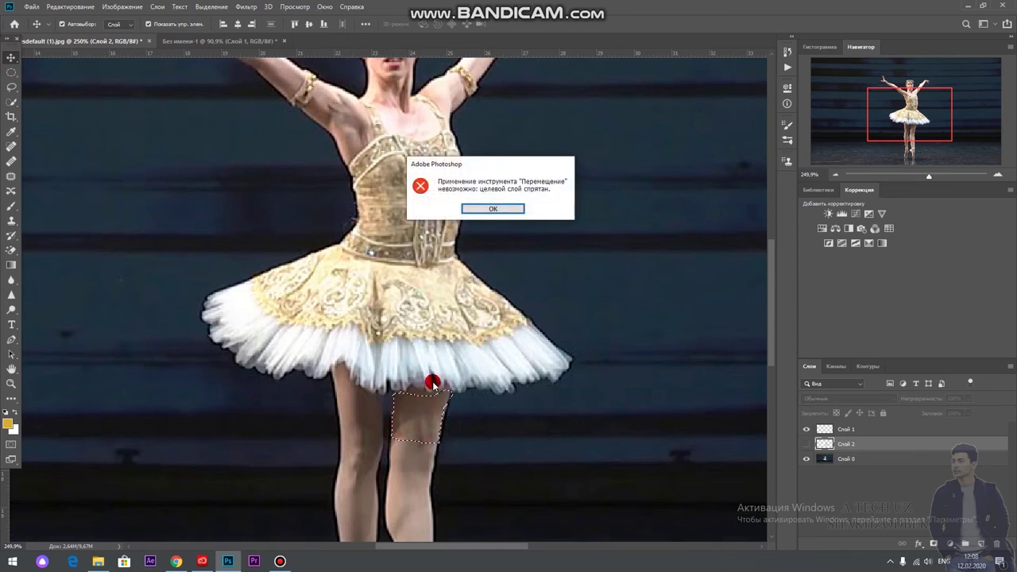
{"action": "left_click", "coordinate": [483, 209]}
{"action": "left_click", "coordinate": [845, 458]}
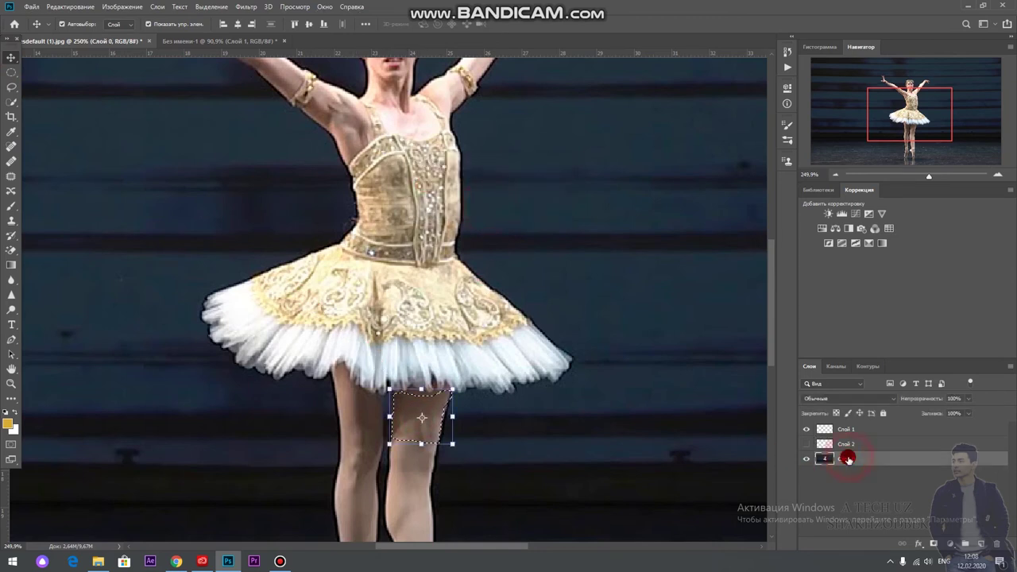
{"action": "left_click", "coordinate": [421, 430]}
{"action": "left_click_drag", "start_coordinate": [418, 432], "coordinate": [431, 394]}
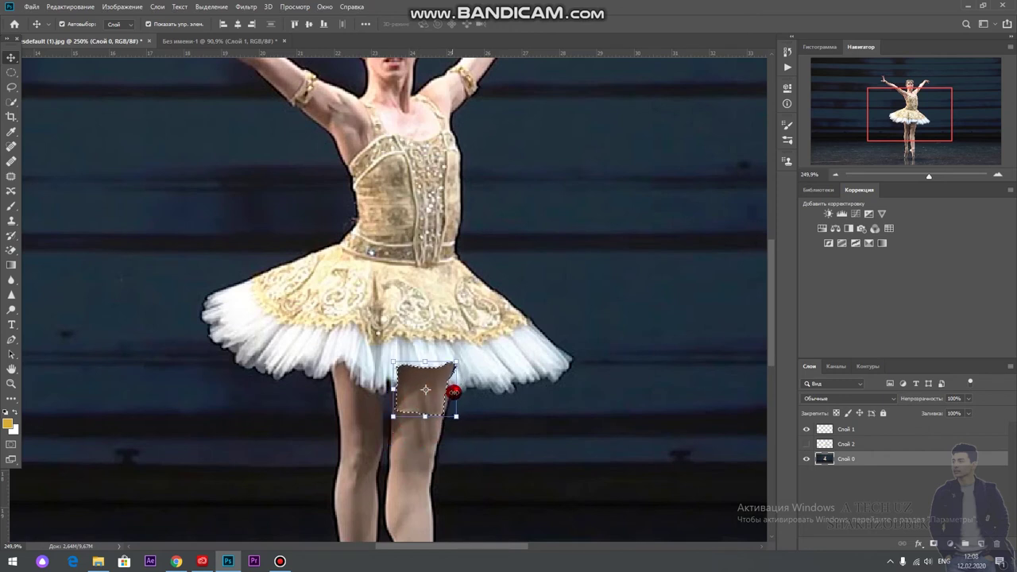
{"action": "left_click_drag", "start_coordinate": [453, 391], "coordinate": [431, 397]}
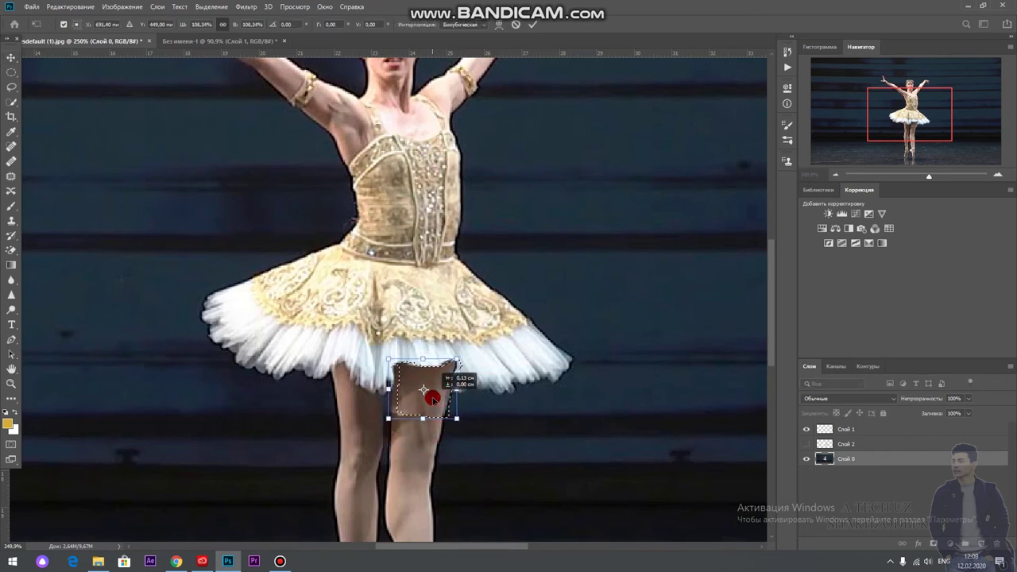
{"action": "left_click_drag", "start_coordinate": [432, 397], "coordinate": [433, 396]}
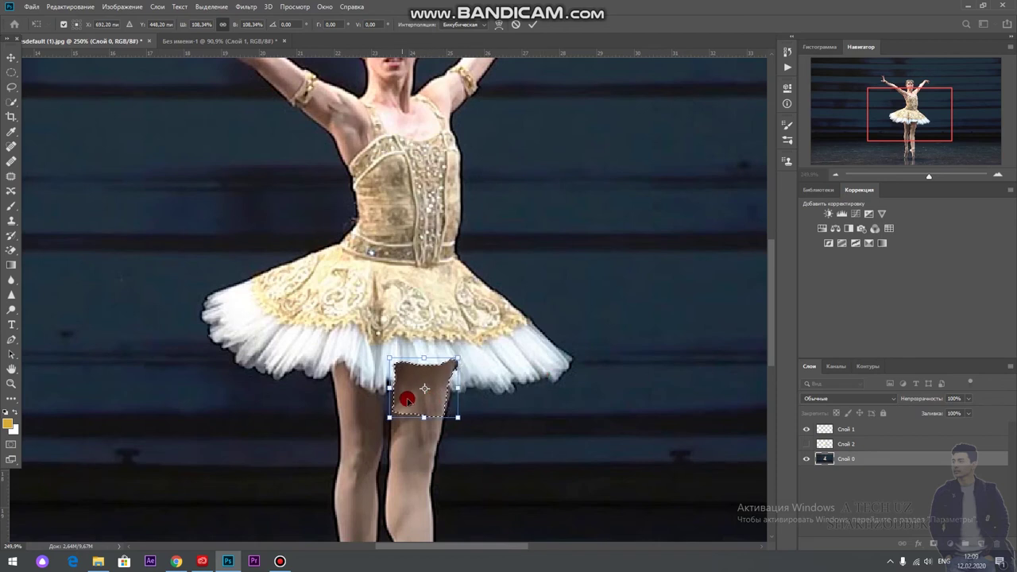
{"action": "left_click", "coordinate": [534, 23]}
Make the warped tutu layer Слой 2 visible again, then reselect Слой 0
{"action": "left_click", "coordinate": [807, 444]}
{"action": "left_click", "coordinate": [545, 417]}
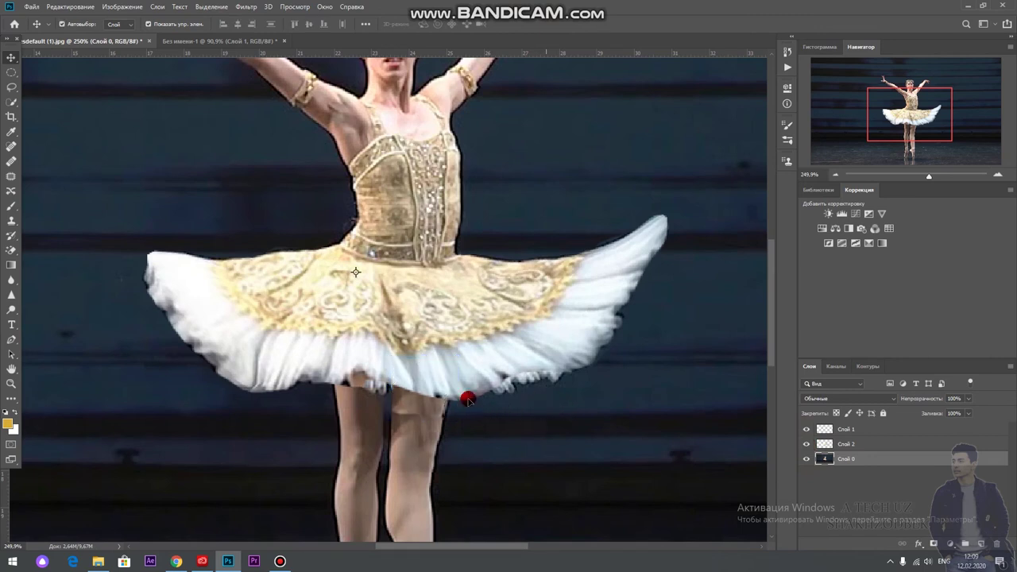
{"action": "scroll", "coordinate": [441, 391], "scroll_direction": "up", "scroll_amount": 2}
{"action": "left_click", "coordinate": [854, 447]}
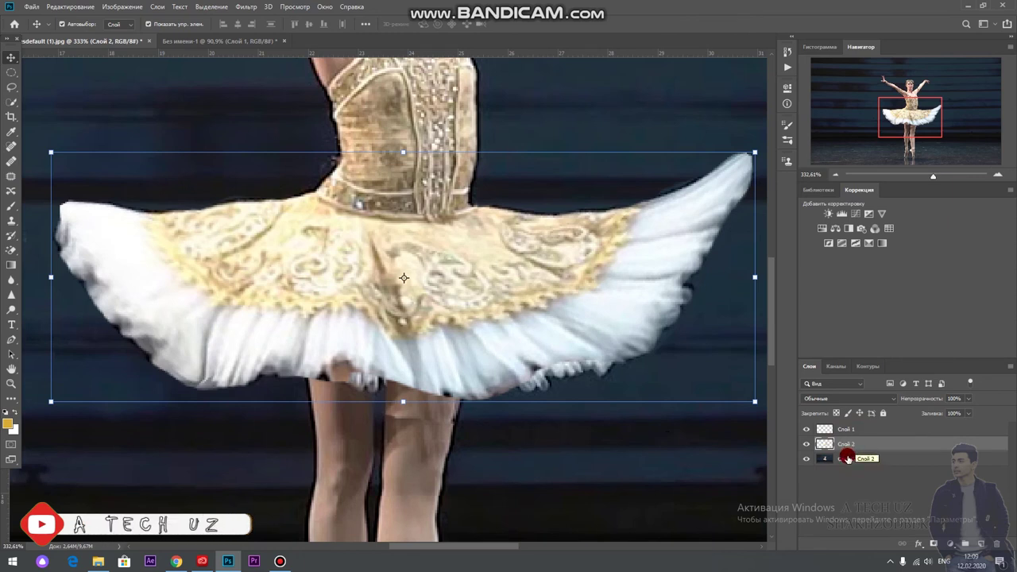
{"action": "left_click", "coordinate": [847, 458]}
Spot-heal the leg seam below the tutu hem with an 11 px brush, then fit the whole image on screen
{"action": "left_click", "coordinate": [11, 146]}
{"action": "left_click_drag", "start_coordinate": [357, 408], "coordinate": [394, 416]}
{"action": "right_click", "coordinate": [419, 410]}
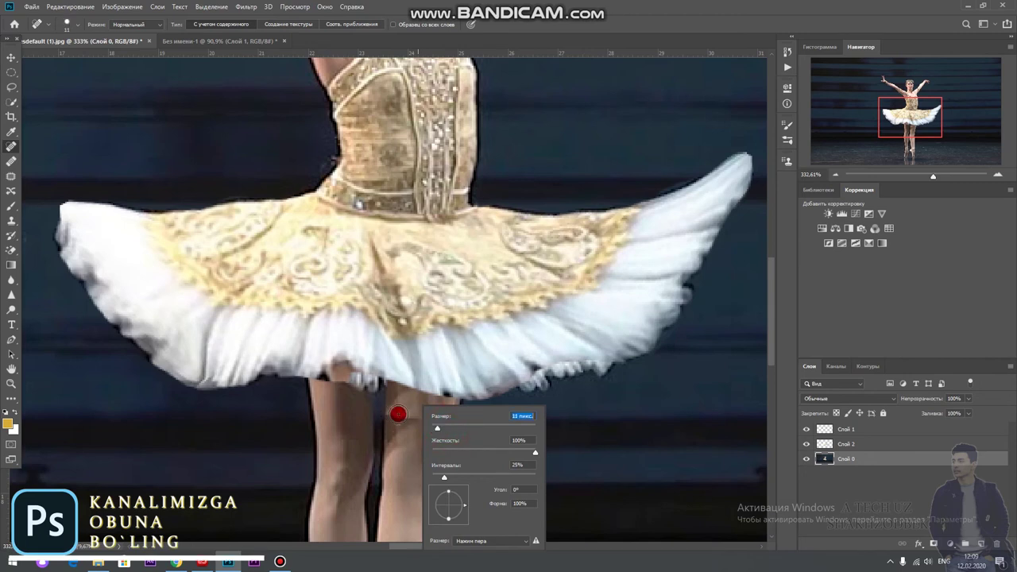
{"action": "left_click", "coordinate": [393, 413]}
{"action": "left_click_drag", "start_coordinate": [398, 414], "coordinate": [437, 419]}
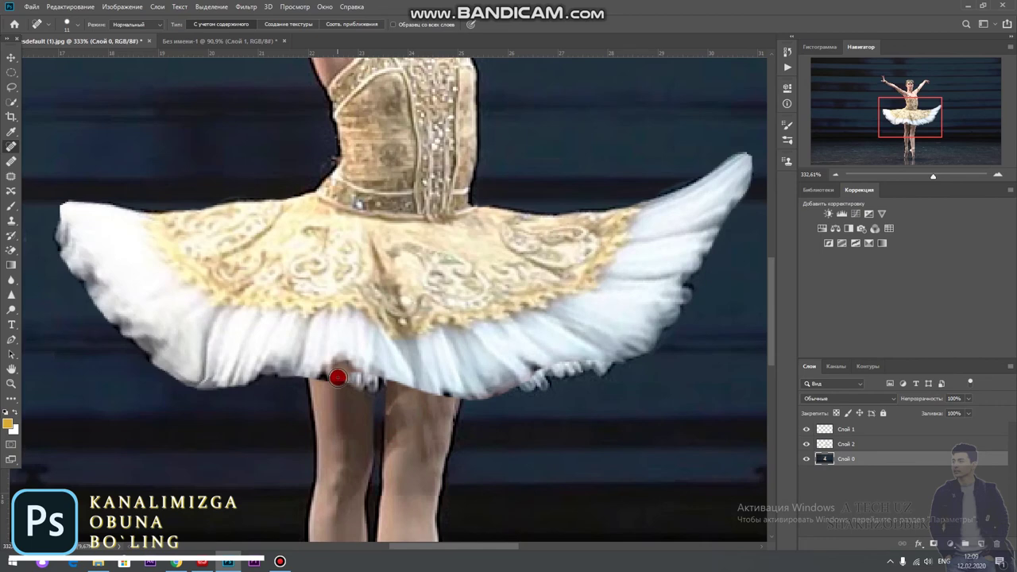
{"action": "key", "text": "ctrl+0"}
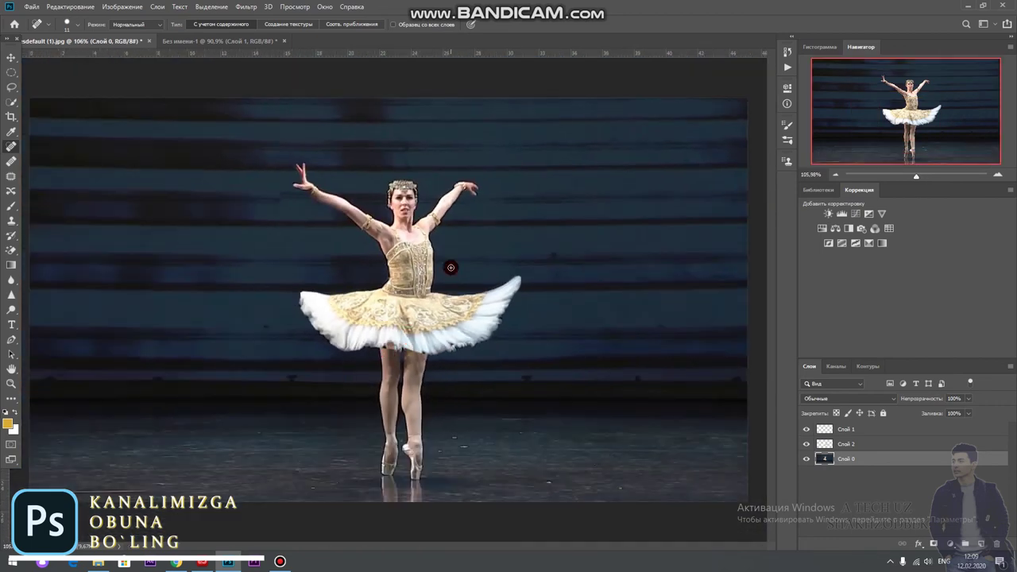
{"action": "left_click", "coordinate": [415, 279]}
{"action": "scroll", "coordinate": [409, 202], "scroll_direction": "up", "scroll_amount": 2}
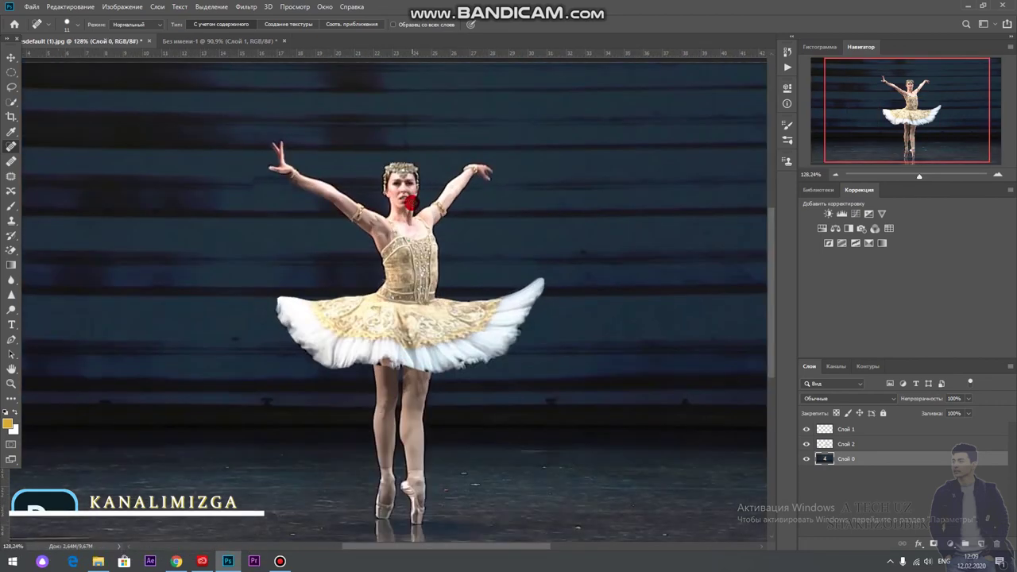
{"action": "scroll", "coordinate": [413, 243], "scroll_direction": "down", "scroll_amount": 2}
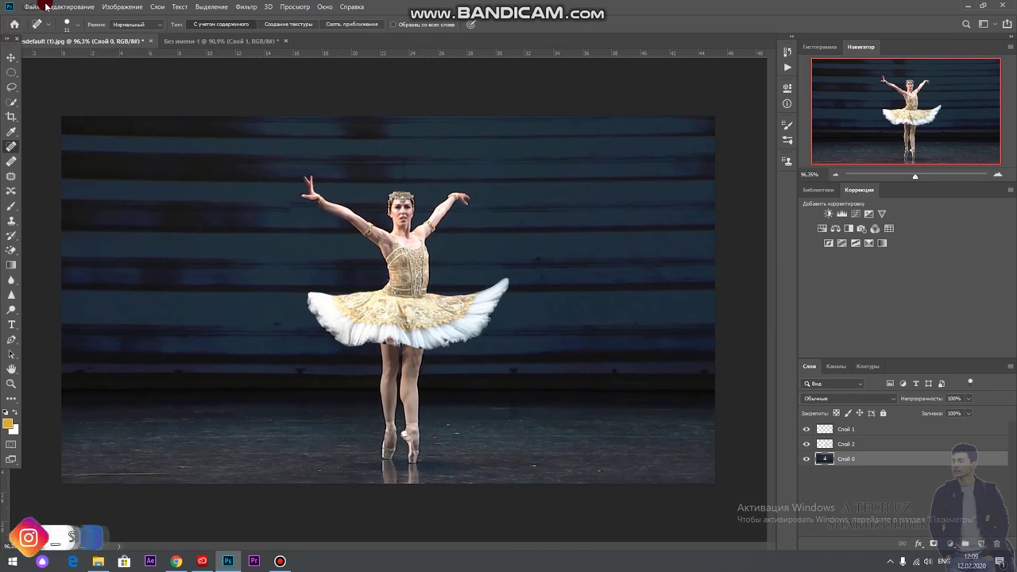
{"action": "left_click", "coordinate": [54, 6]}
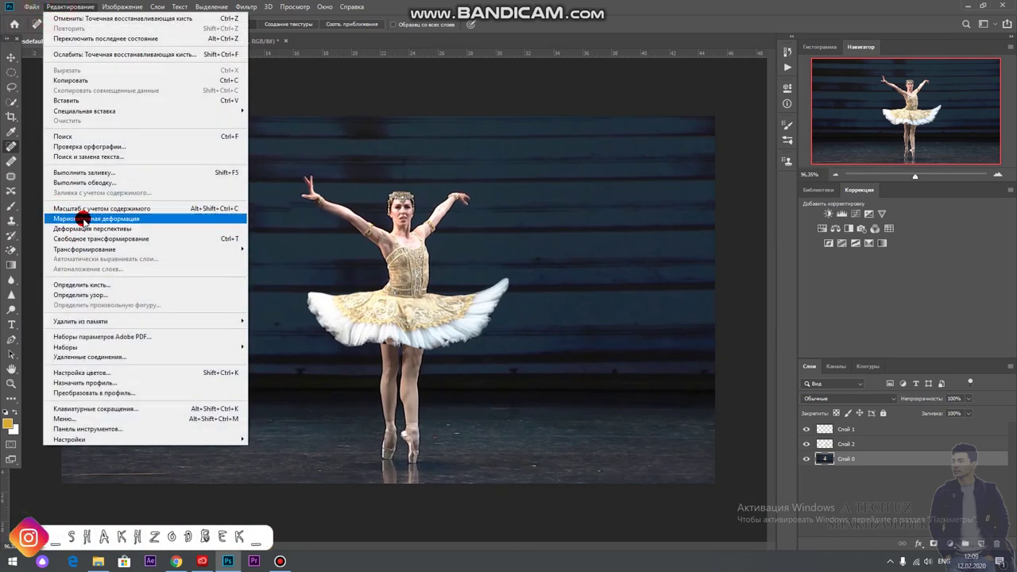